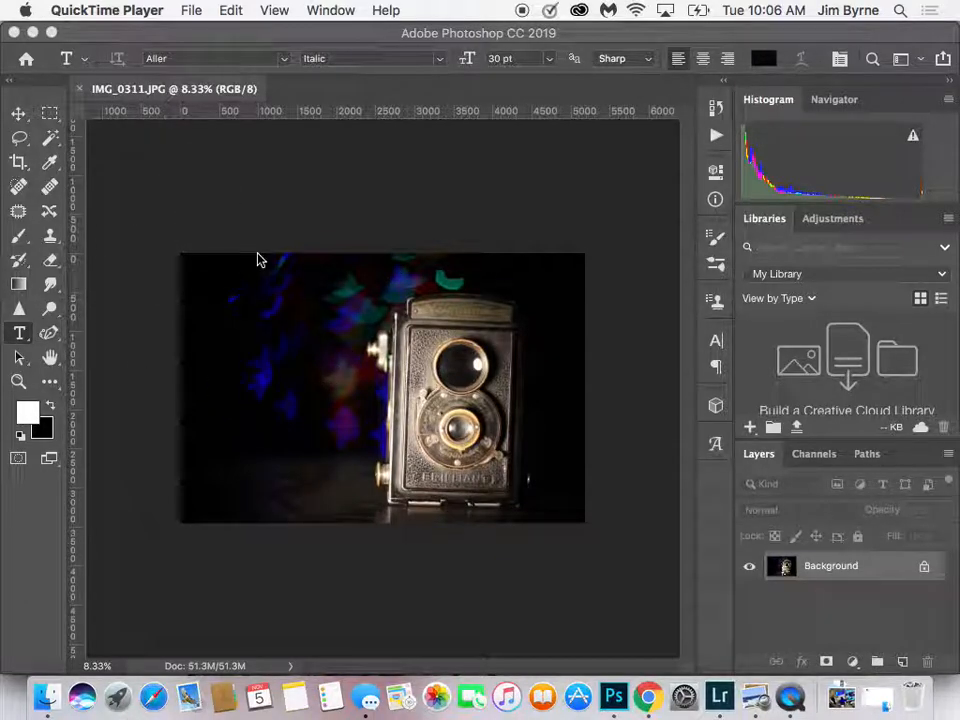
Step: Open the photo IMG_0311.JPG from the 102D7000 folder and duplicate its Background layer
click(189, 10)
click(113, 227)
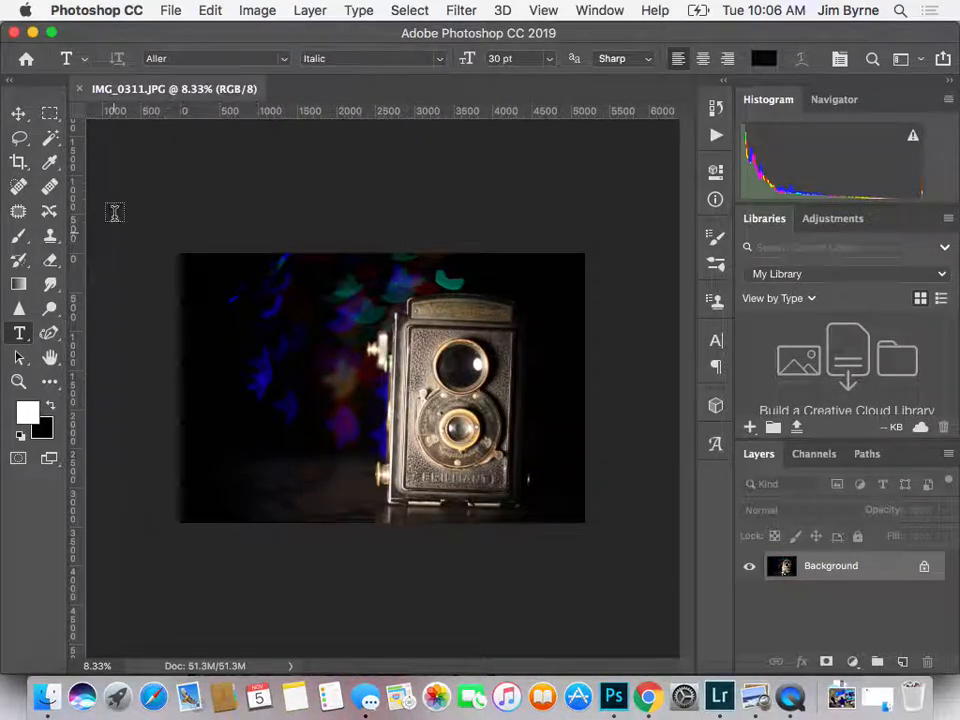
click(167, 10)
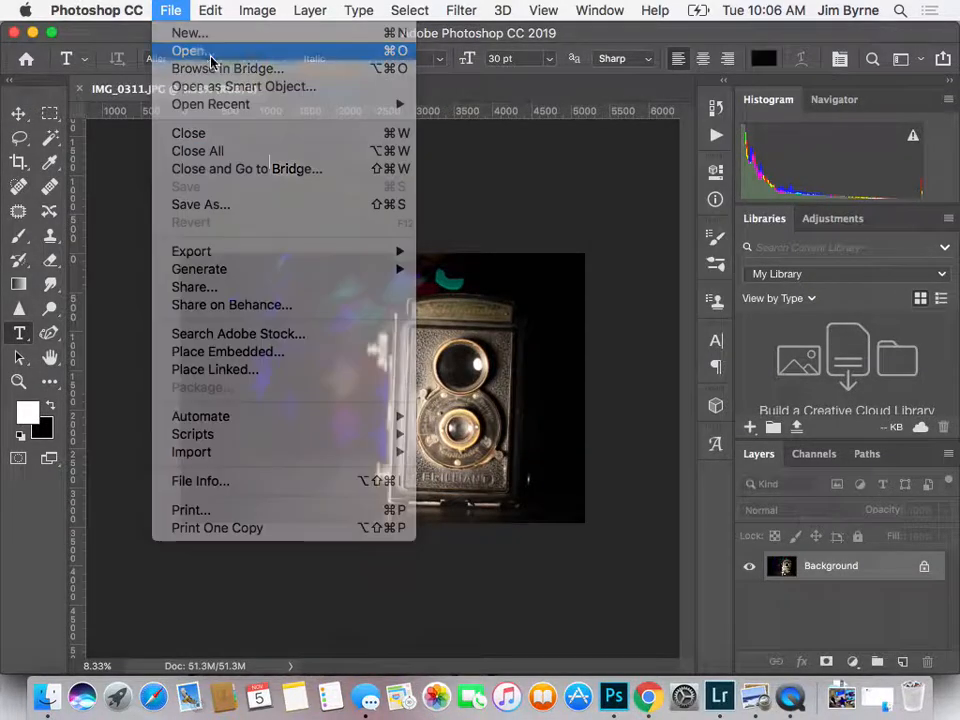
click(176, 50)
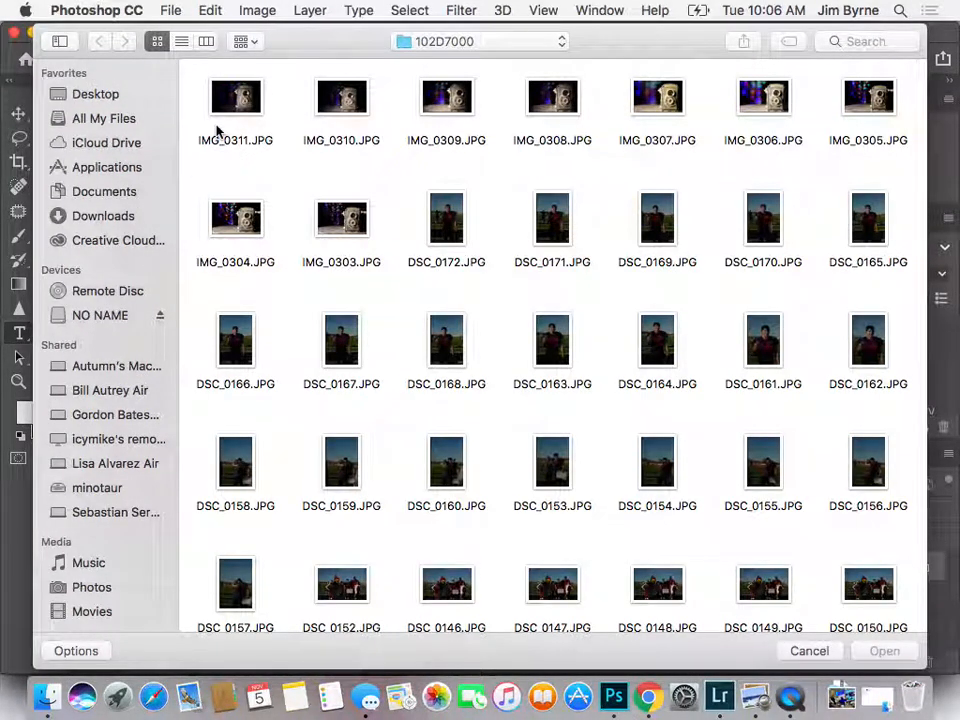
double_click(226, 103)
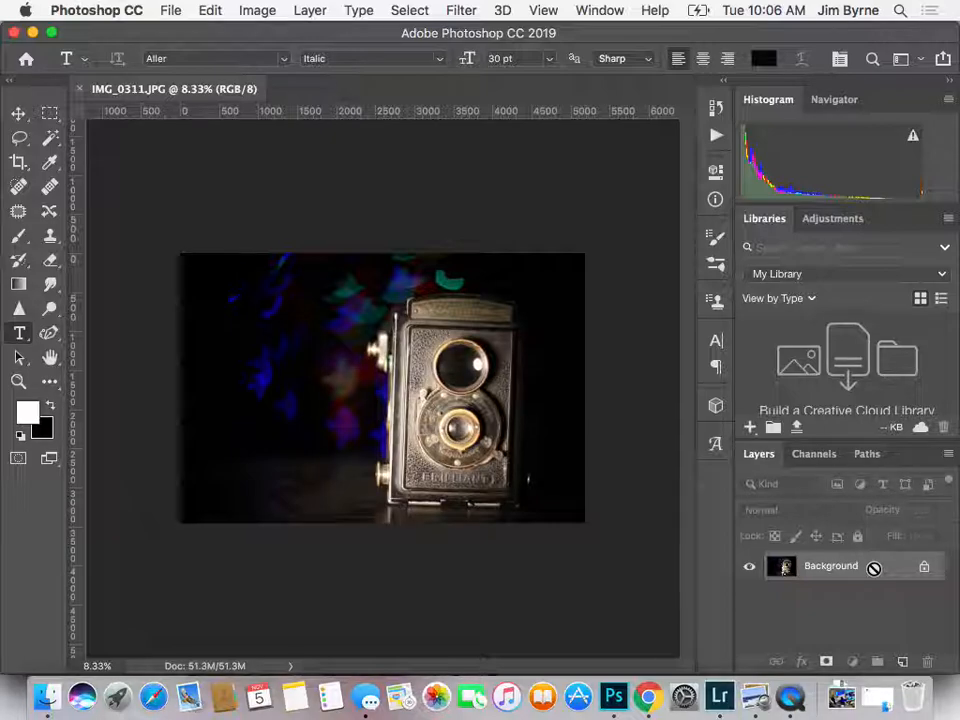
key(super+j)
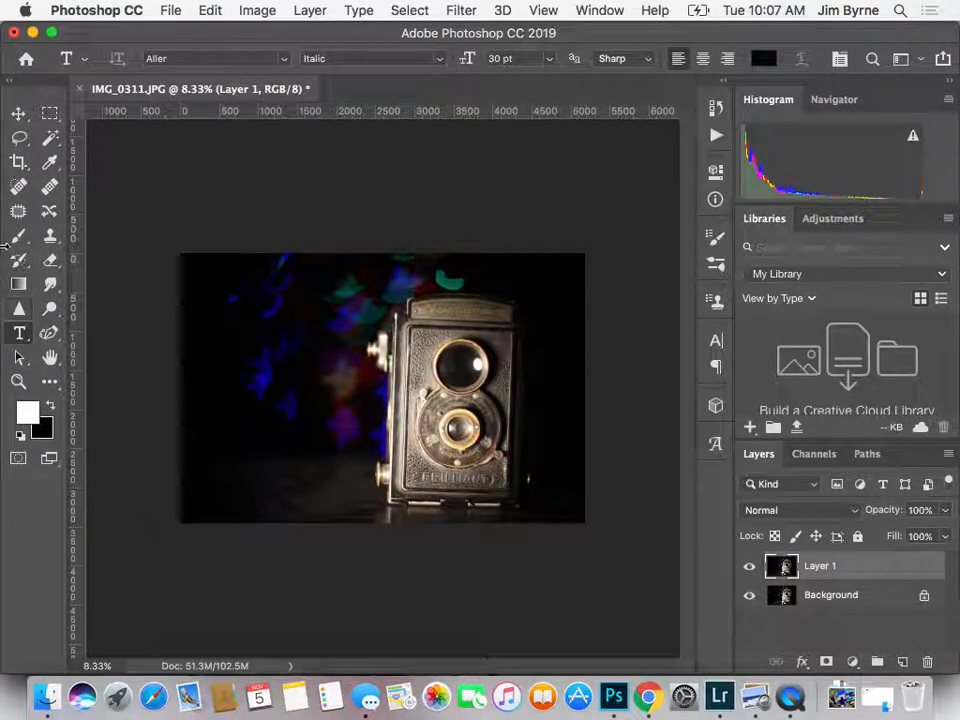
Step: Set the Crop tool to a width of 6 in and a height of 4 in
click(18, 161)
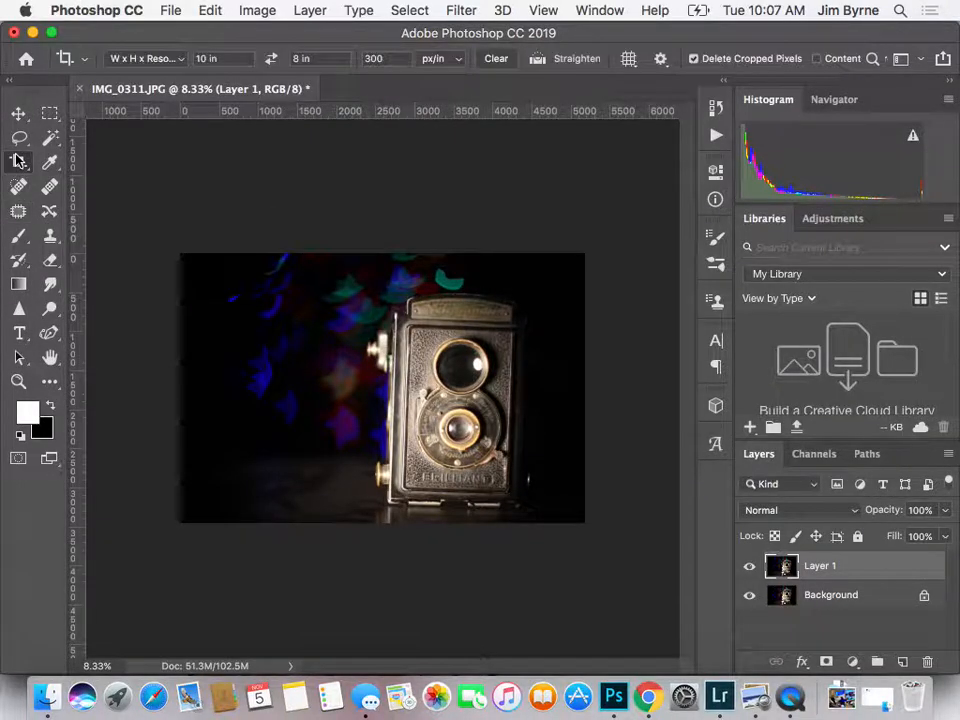
click(215, 58)
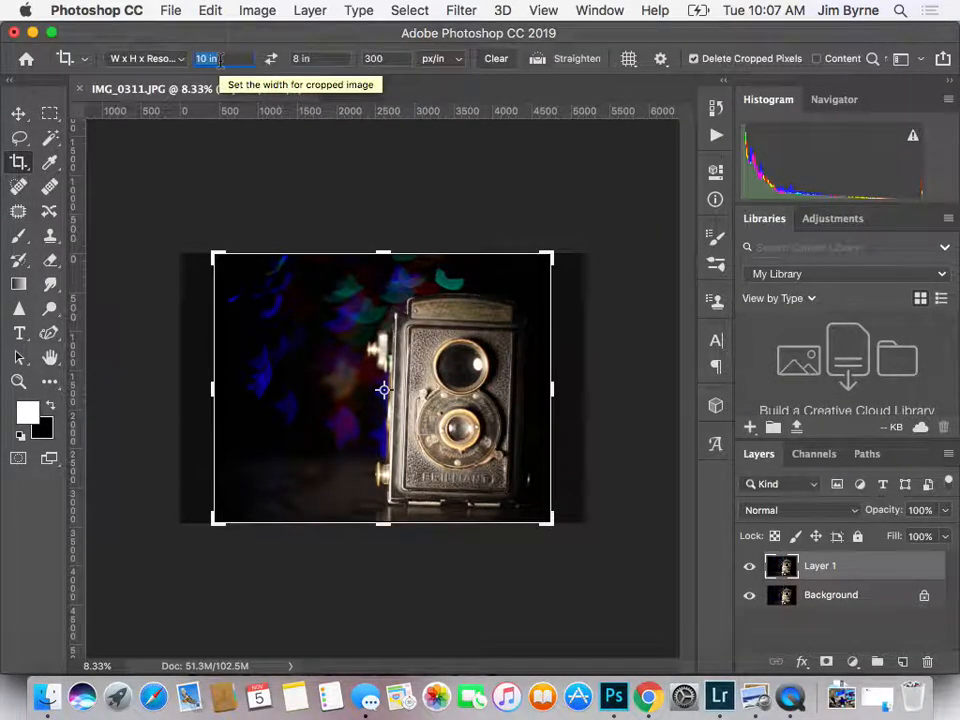
text(6)
key(Tab)
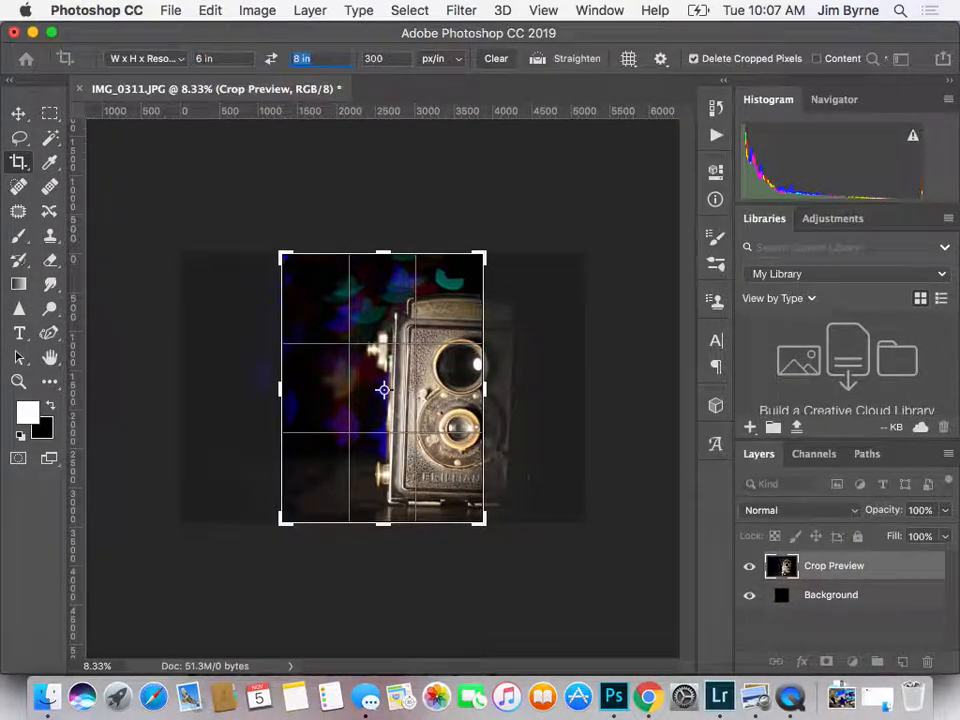
text(4)
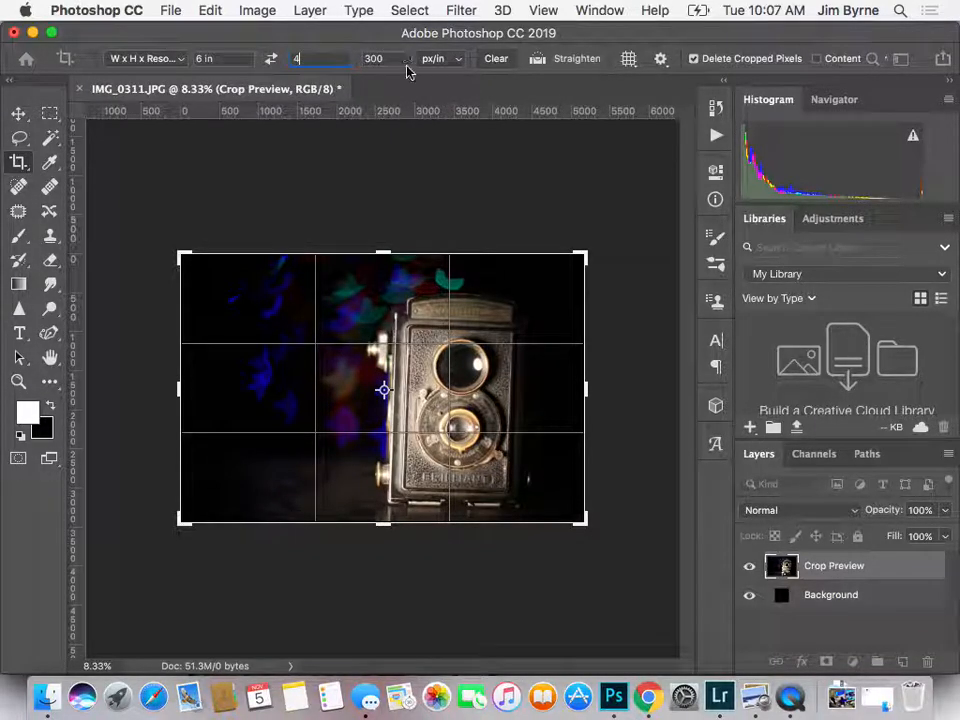
click(178, 60)
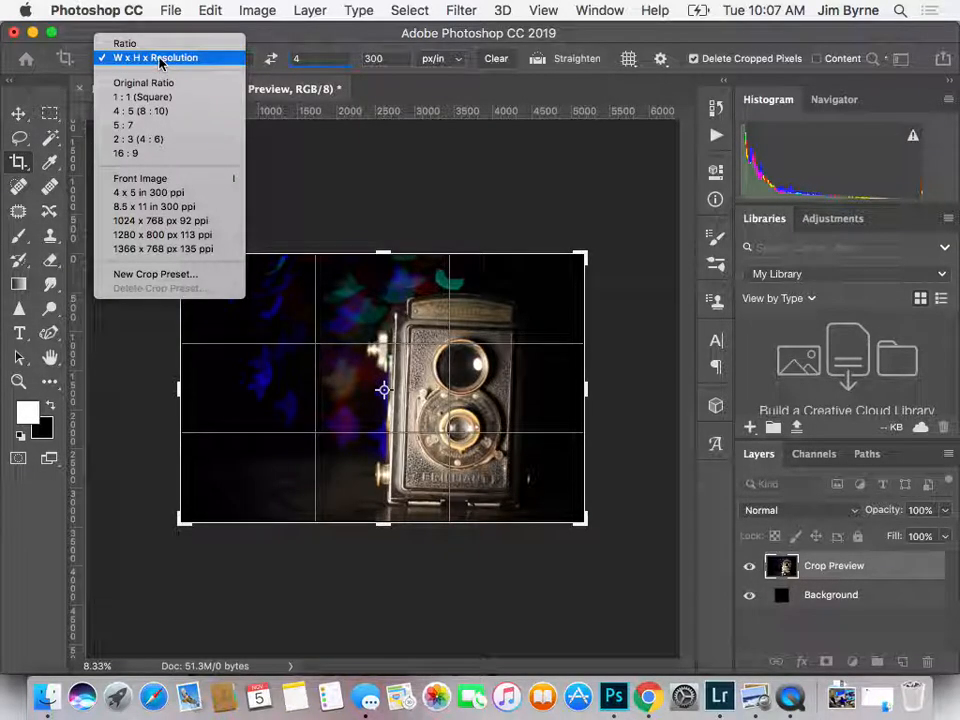
click(158, 43)
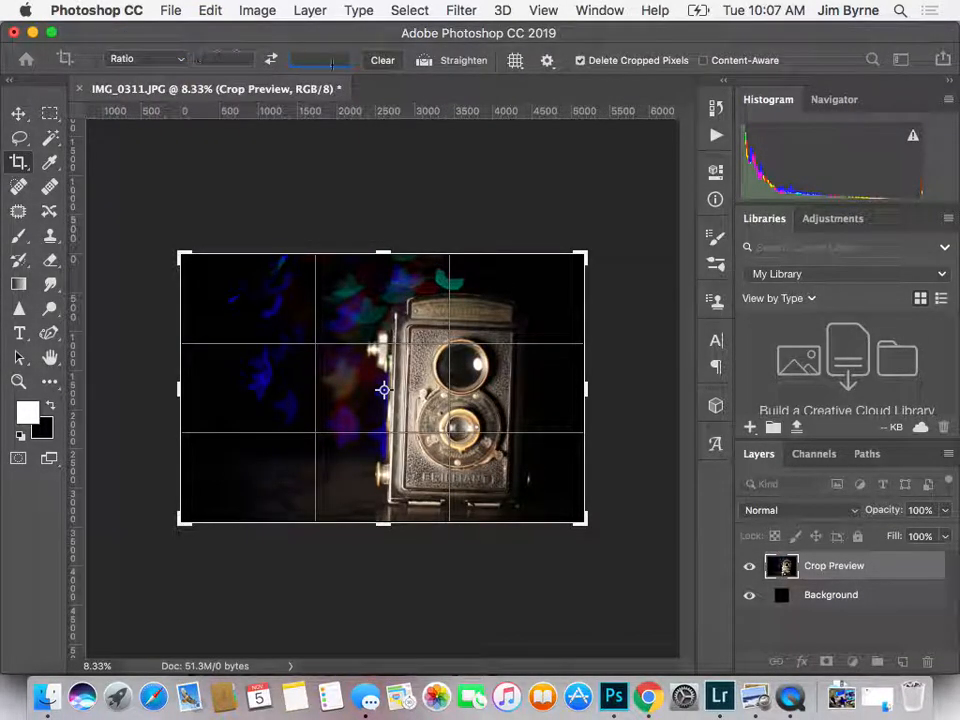
click(172, 62)
click(179, 73)
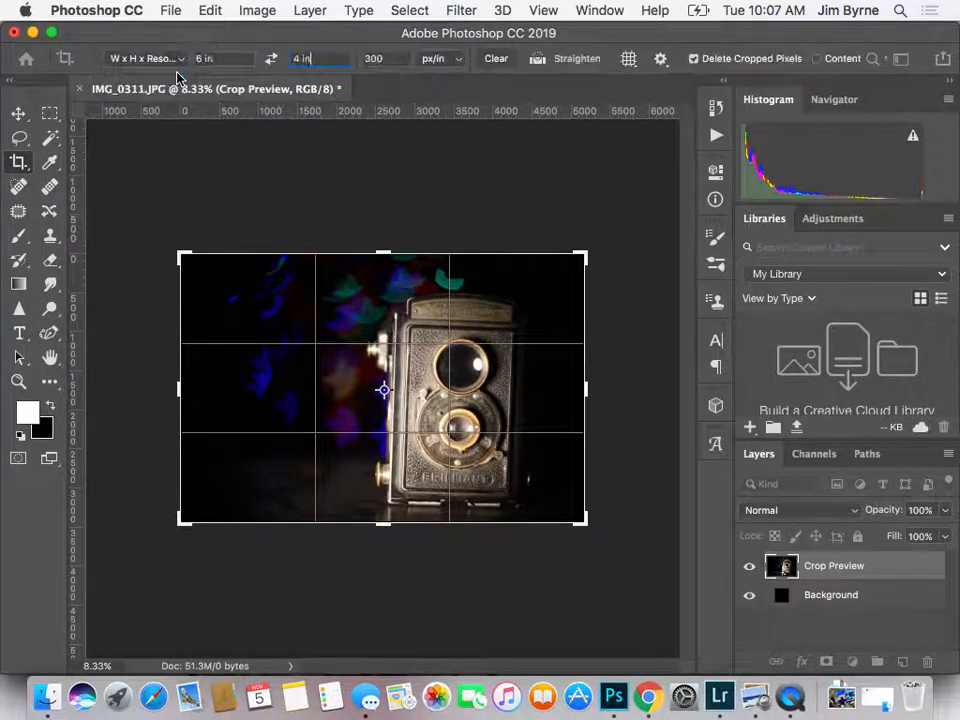
Step: Shrink the crop frame slightly inside the photo's edges and apply the 6 x 4 in crop at 300 px/in
drag(619, 536, 622, 528)
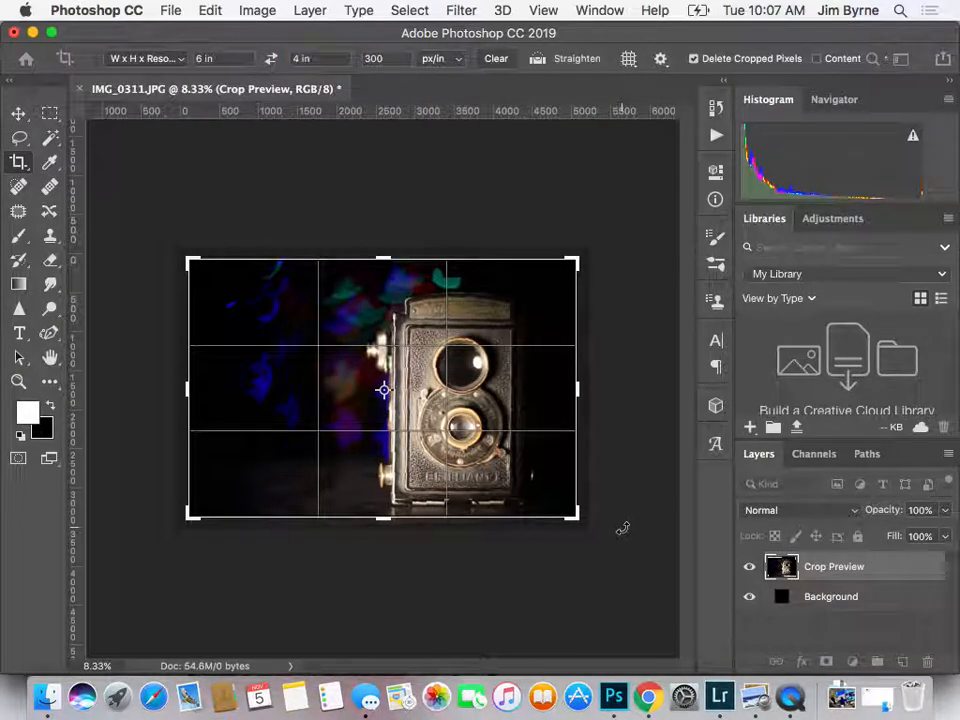
key(Return)
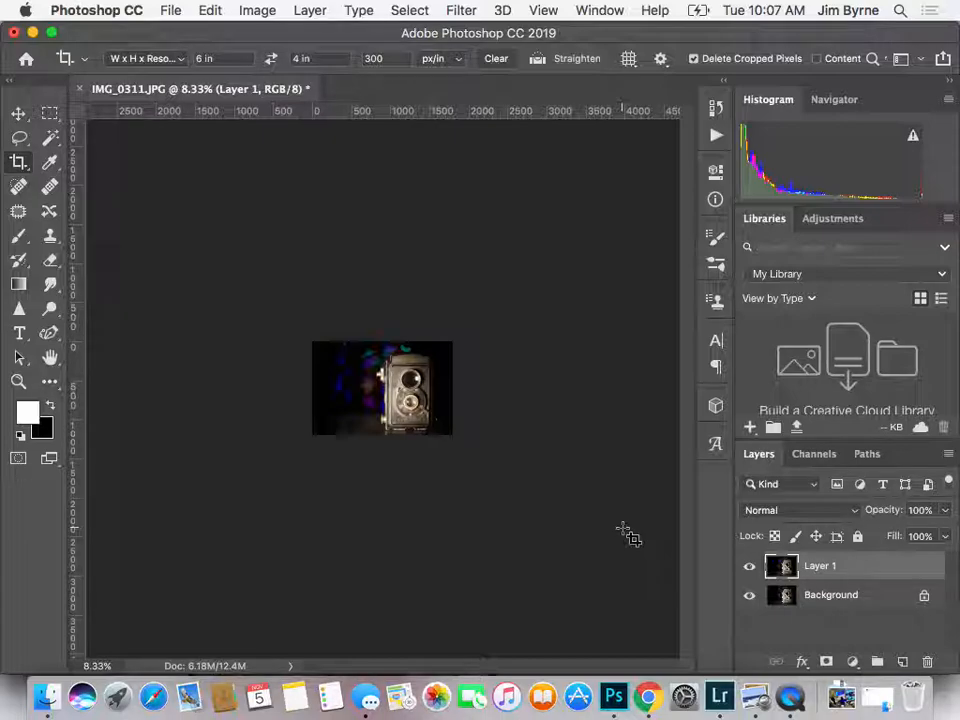
key(super+equal)
key(super+equal)
key(super+equal)
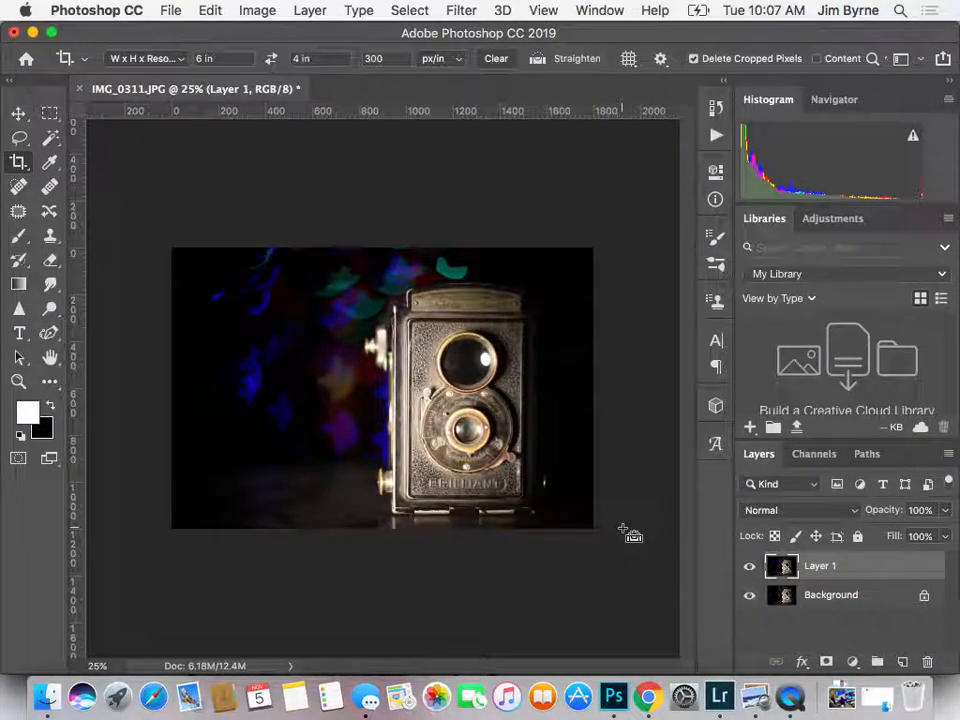
key(super+equal)
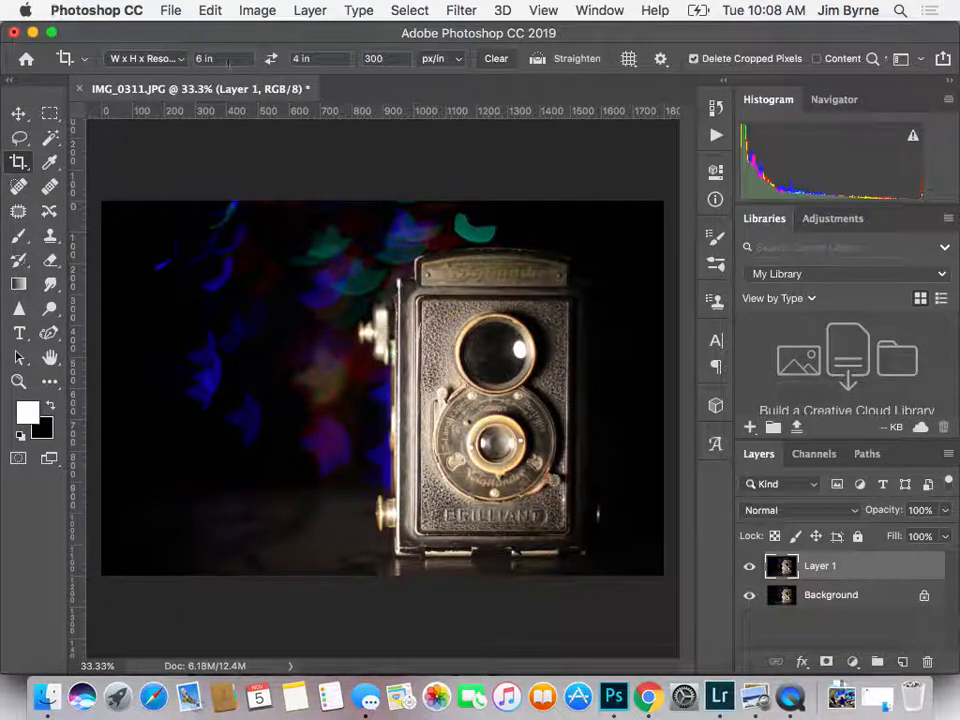
Step: Reset the Brush tool to its default settings and choose the custom signature brush preset
click(14, 237)
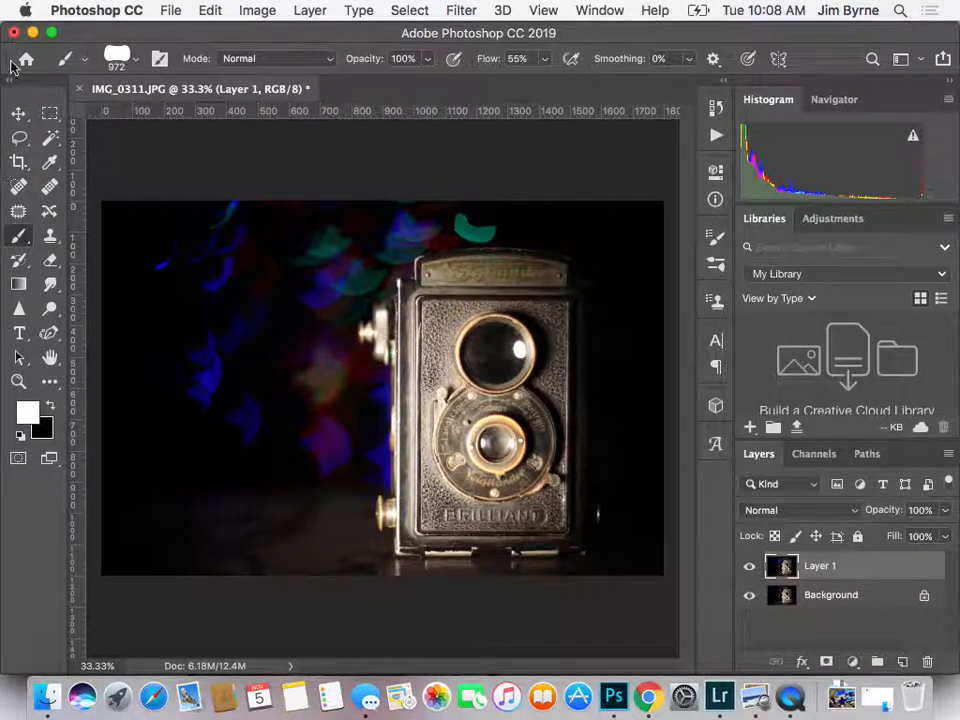
click(66, 58)
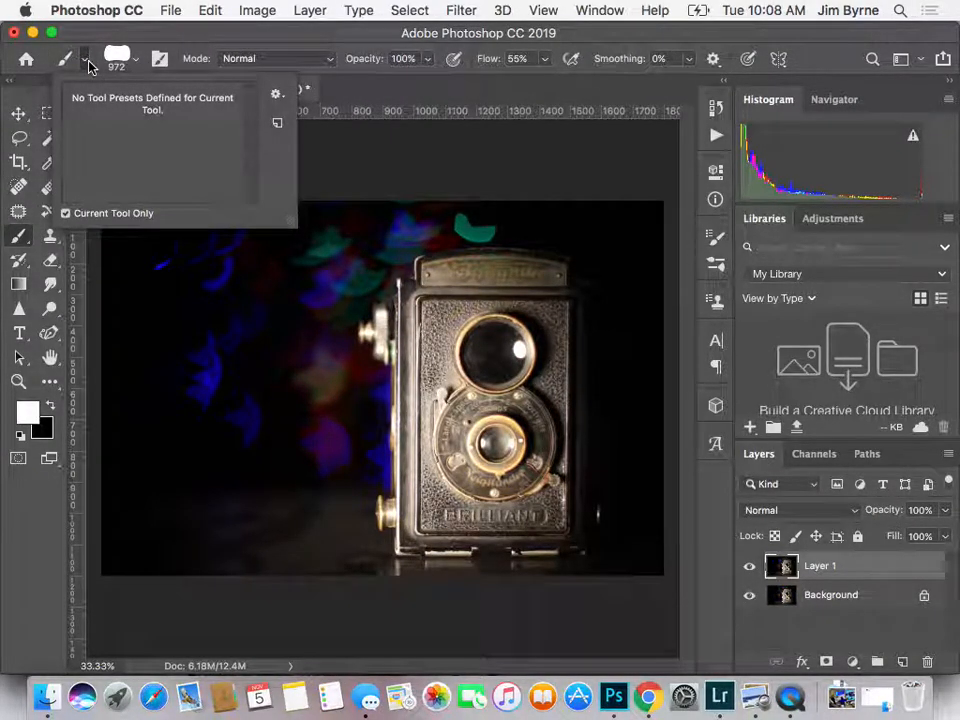
click(278, 96)
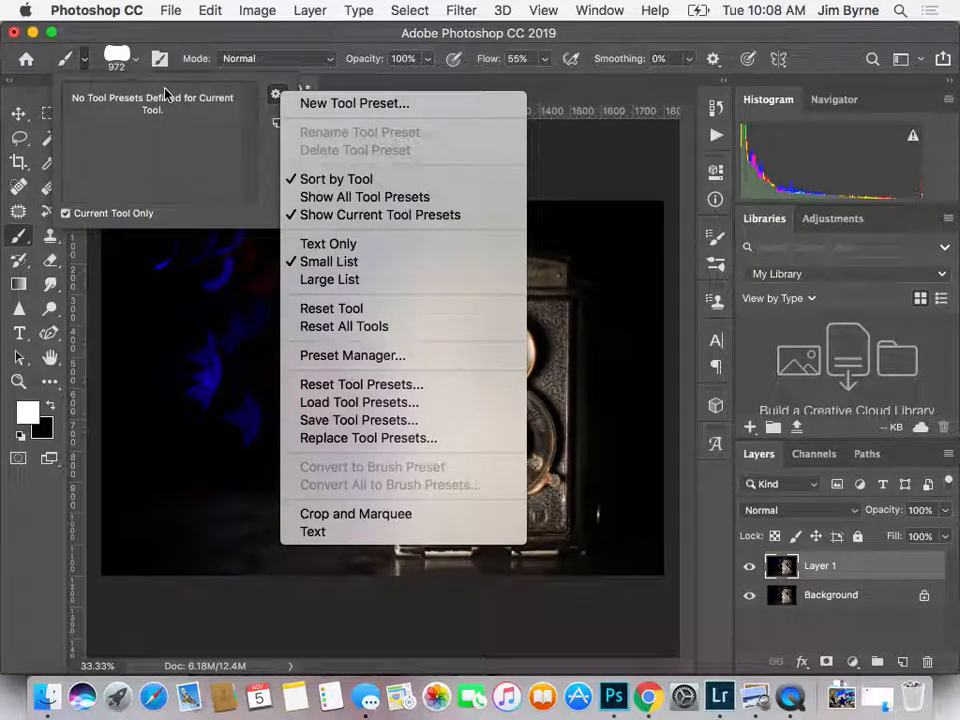
click(335, 309)
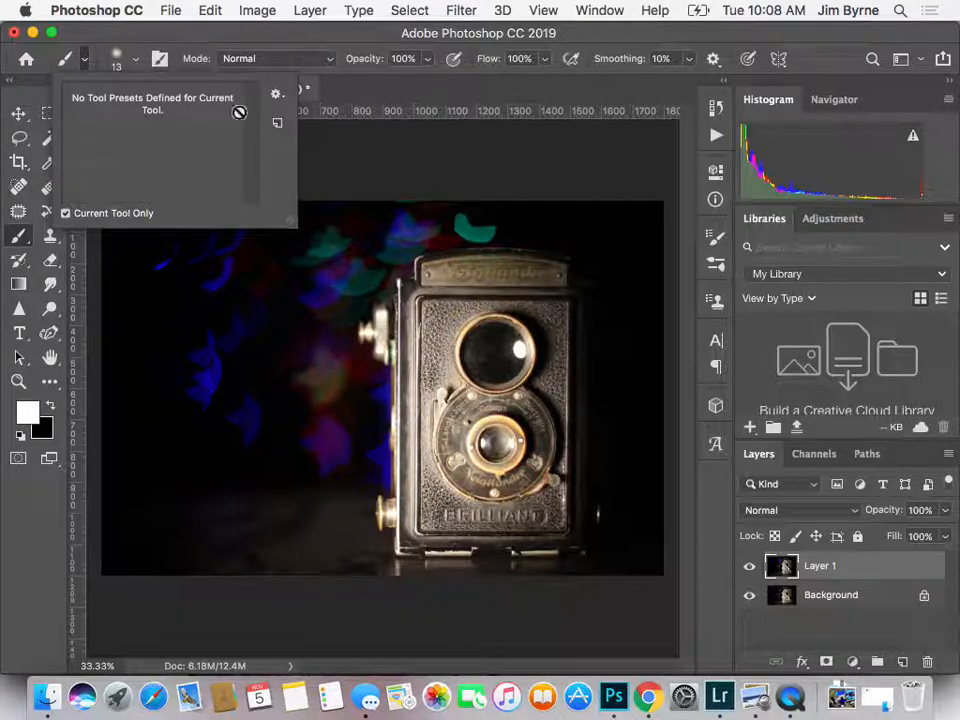
click(139, 61)
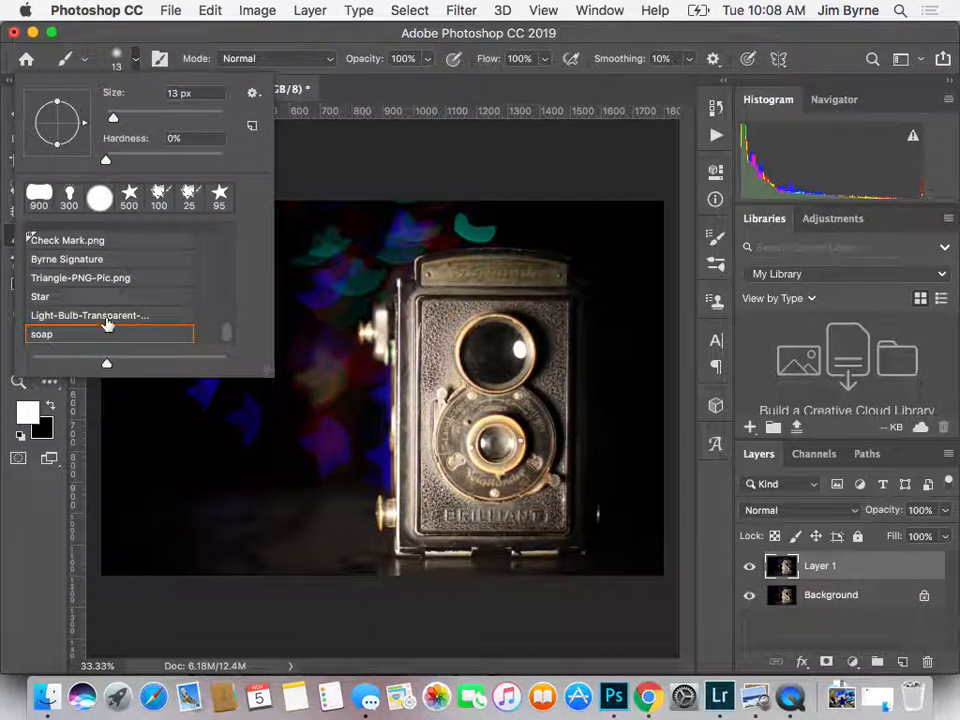
click(107, 260)
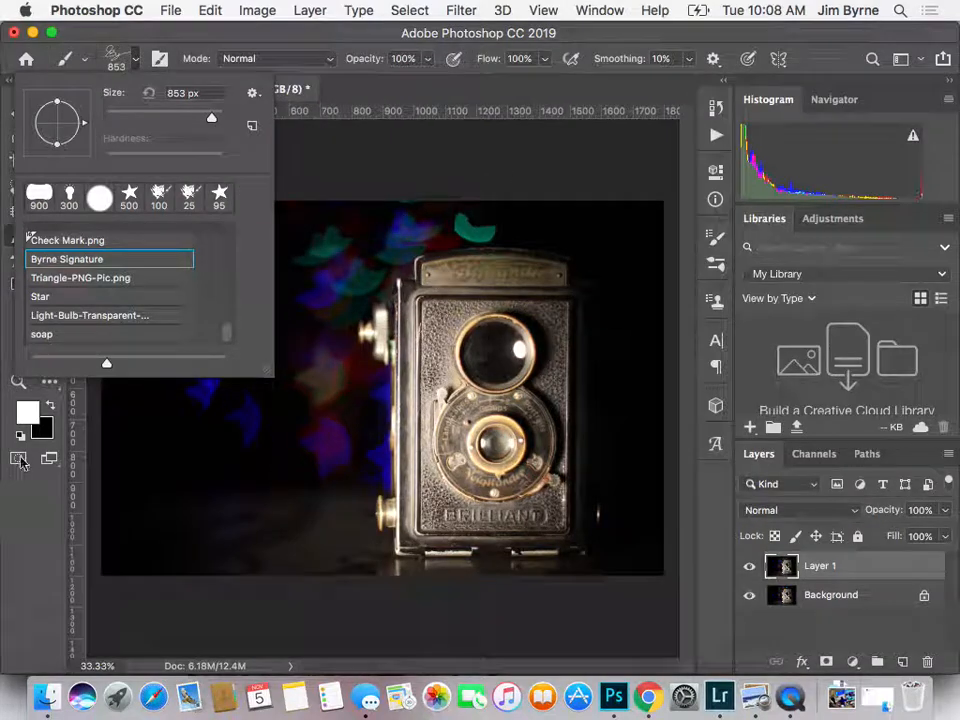
Step: Set the foreground color to the blue 1b00ae sampled from the light shapes in the photo's background
click(30, 408)
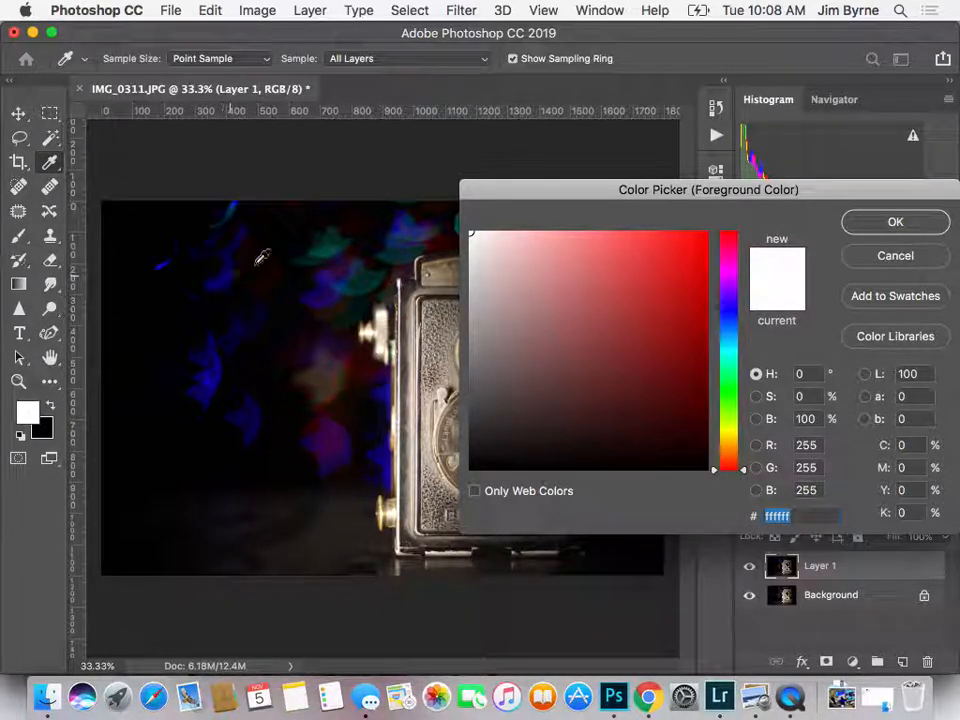
click(210, 385)
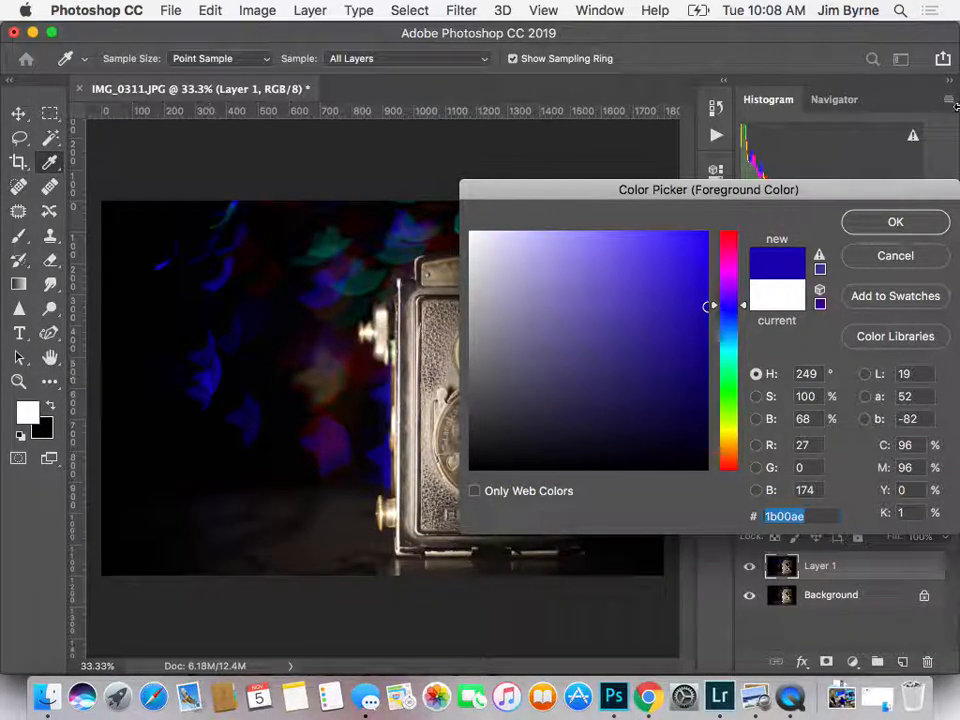
click(912, 221)
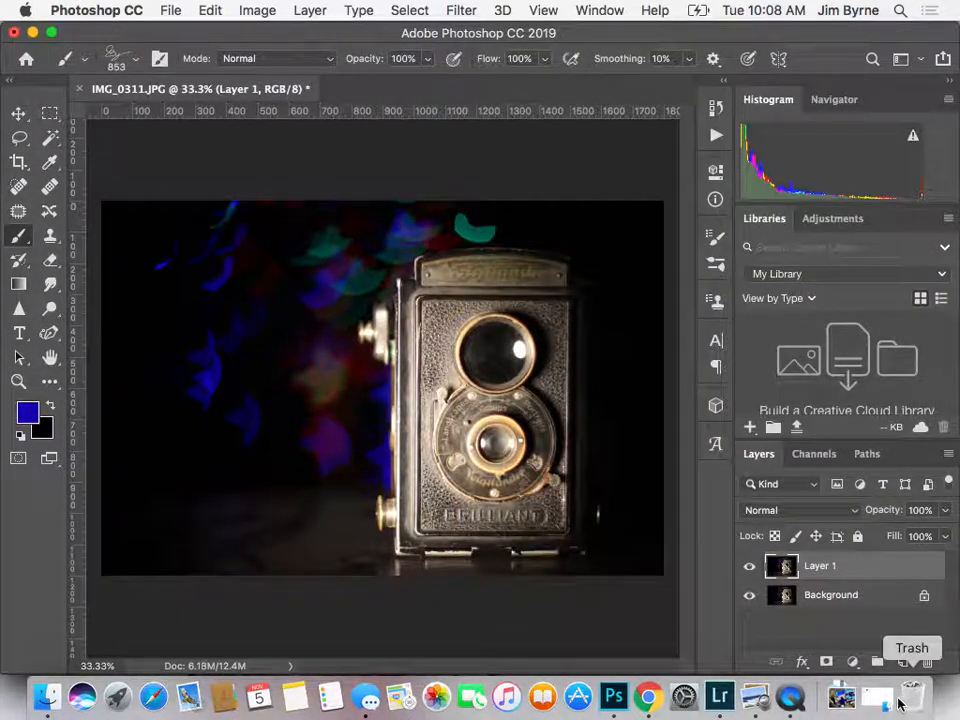
Step: Create a new layer and stamp the signature once at 300 px in the photo's lower-left corner
click(903, 664)
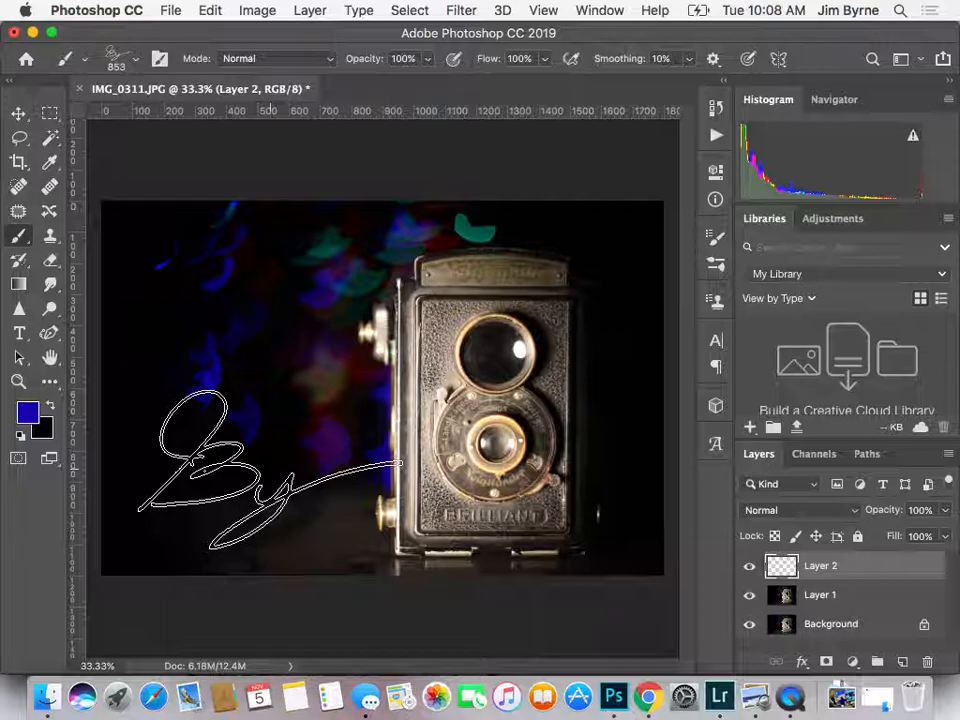
key(bracketleft)
key(bracketleft)
key(bracketleft)
key(bracketleft)
key(bracketleft)
key(bracketleft)
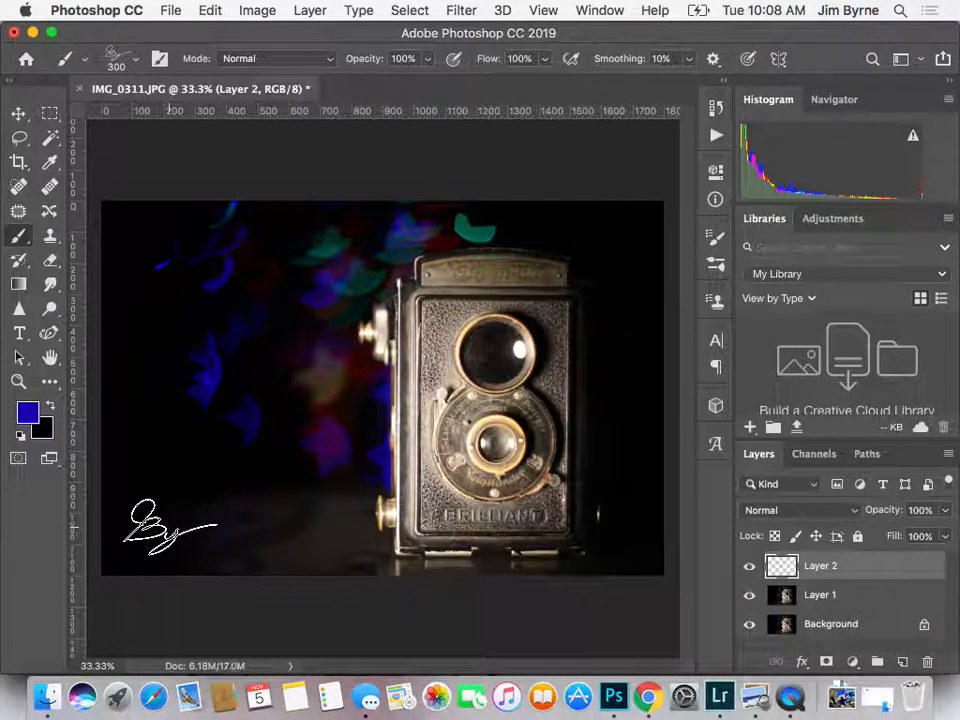
click(170, 527)
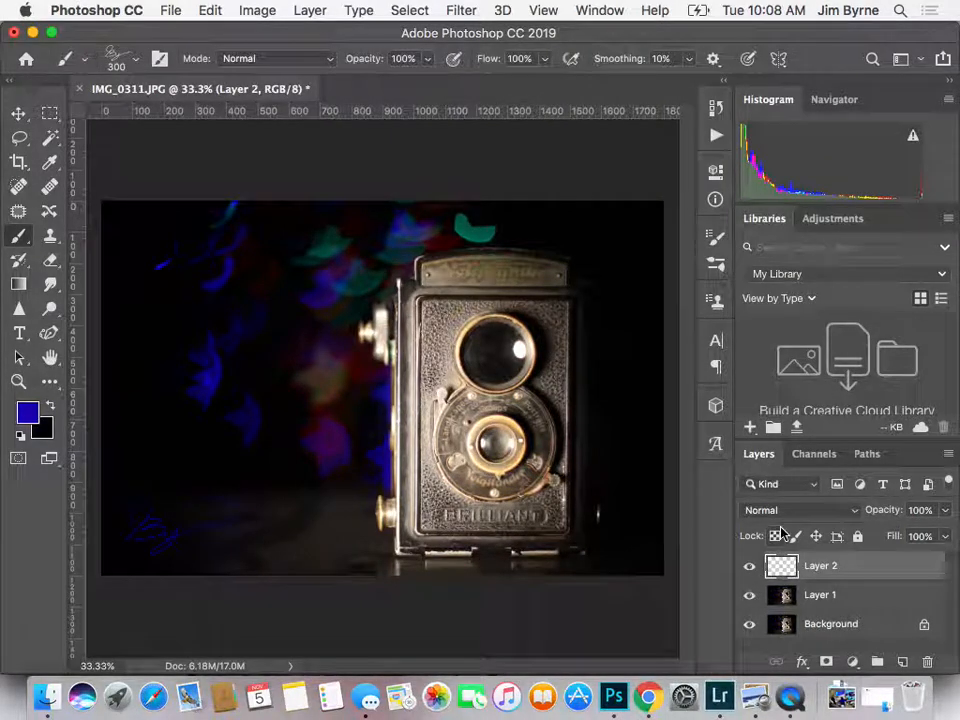
Step: Add a drop shadow in near-white faf8f8 to the signature layer
double_click(893, 568)
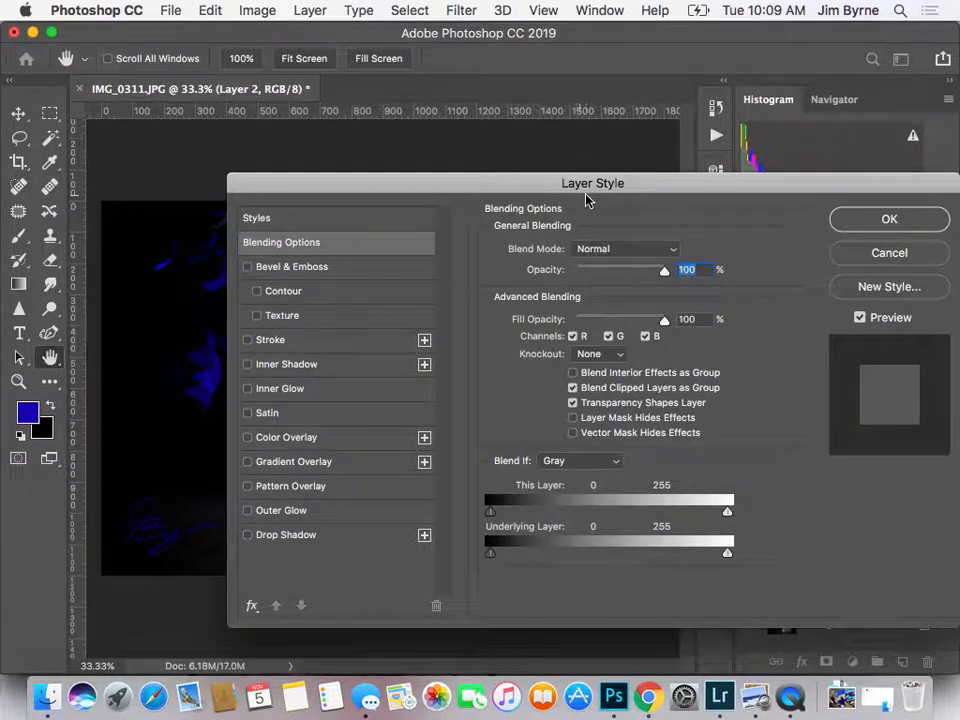
click(303, 535)
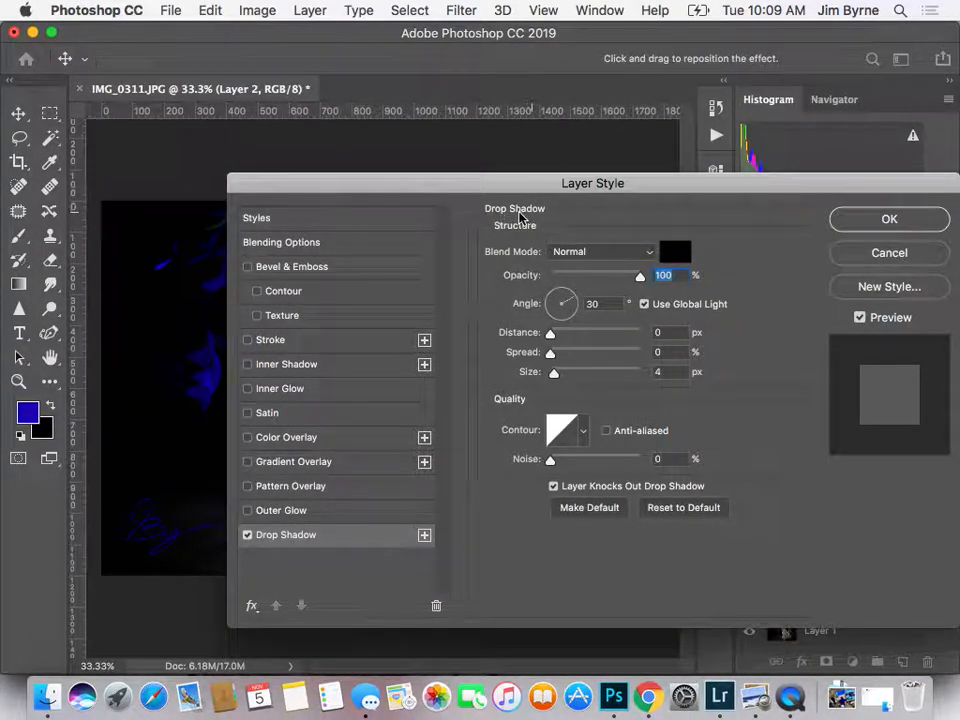
click(672, 251)
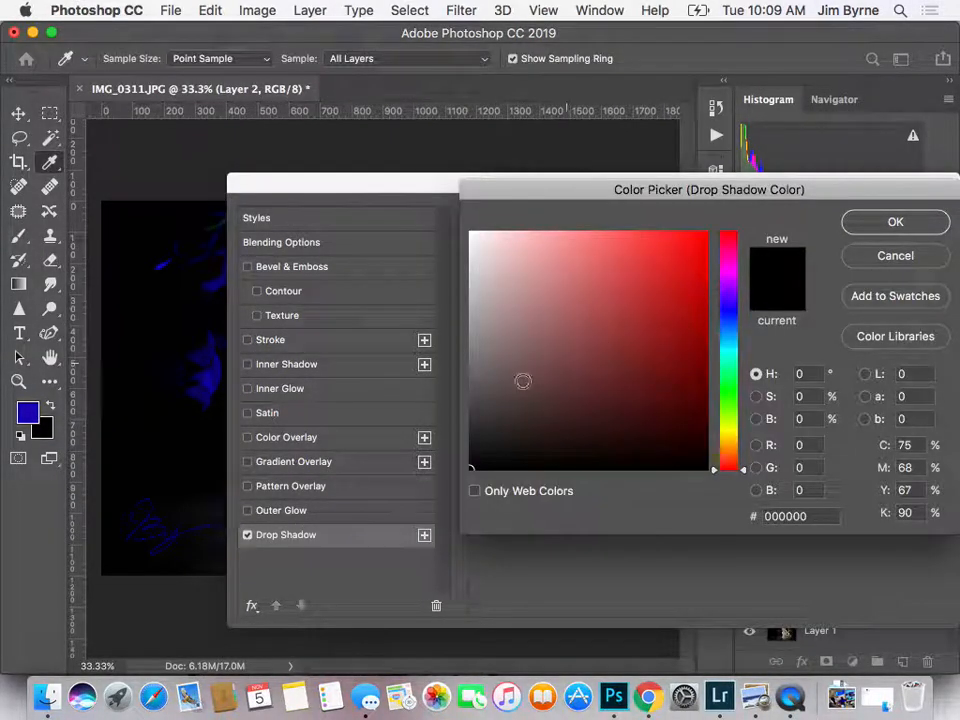
click(478, 232)
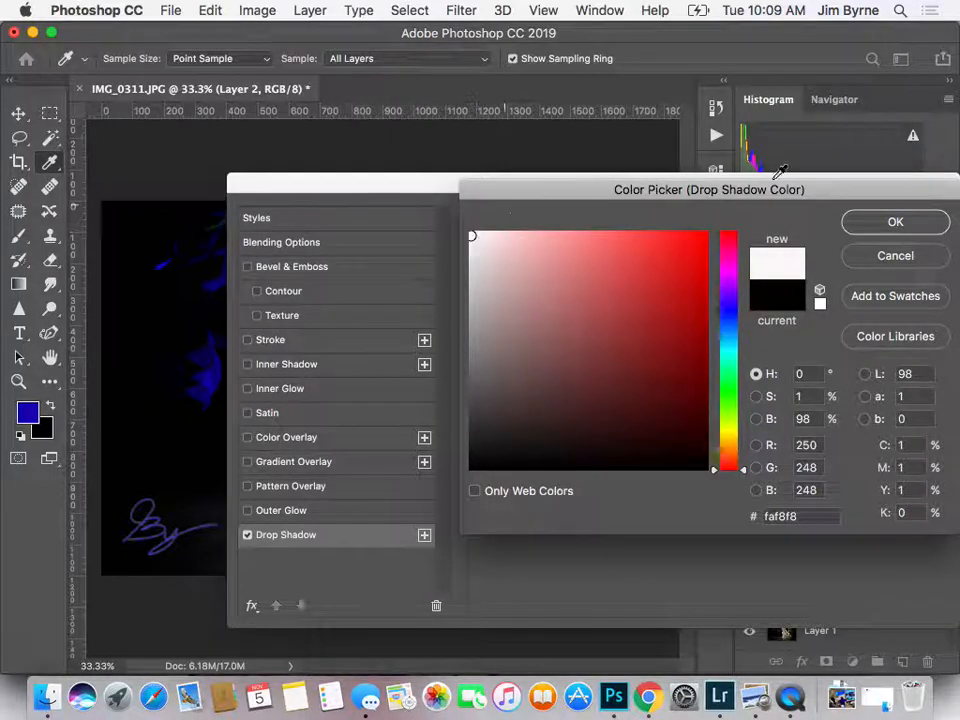
click(893, 225)
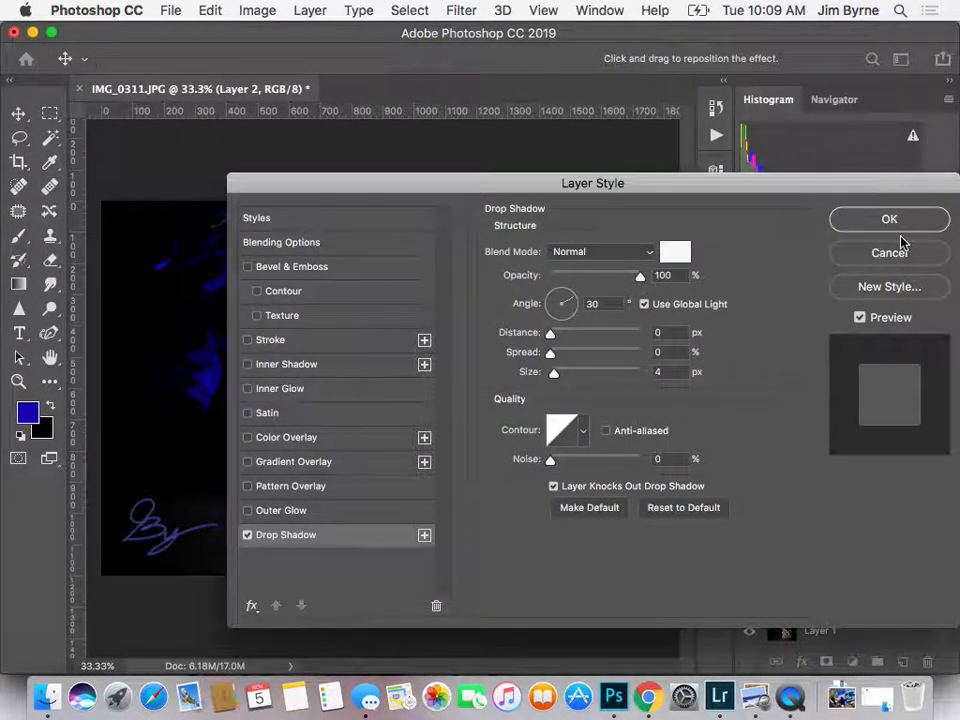
click(872, 222)
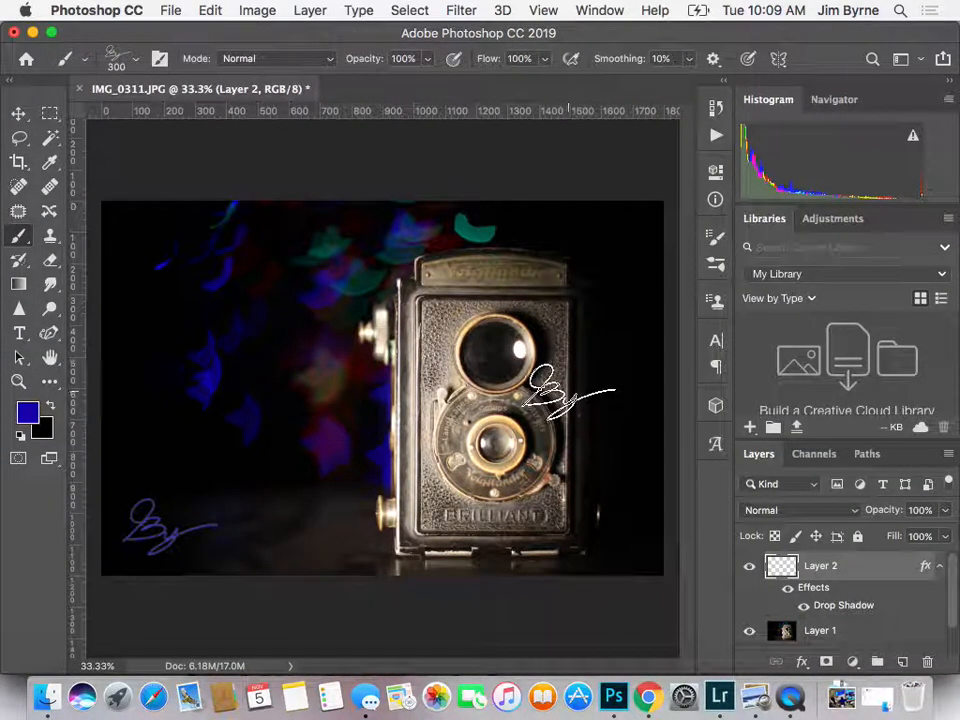
Step: Set the background color to the dark green 015546 sampled from the teal light shape above the camera in the photo
click(44, 432)
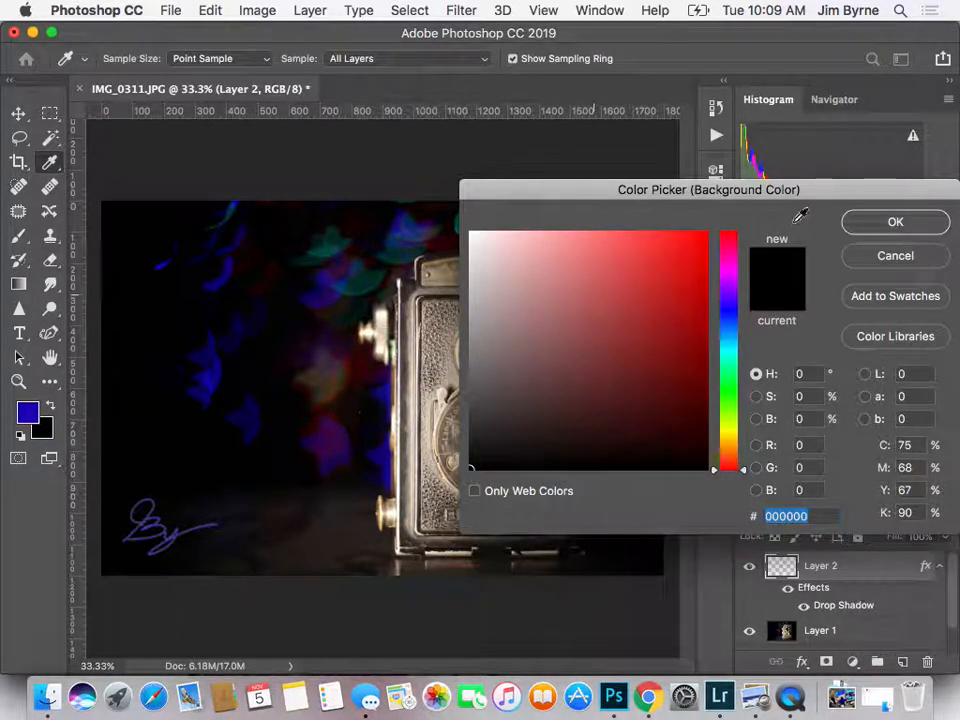
drag(748, 190, 748, 299)
click(486, 226)
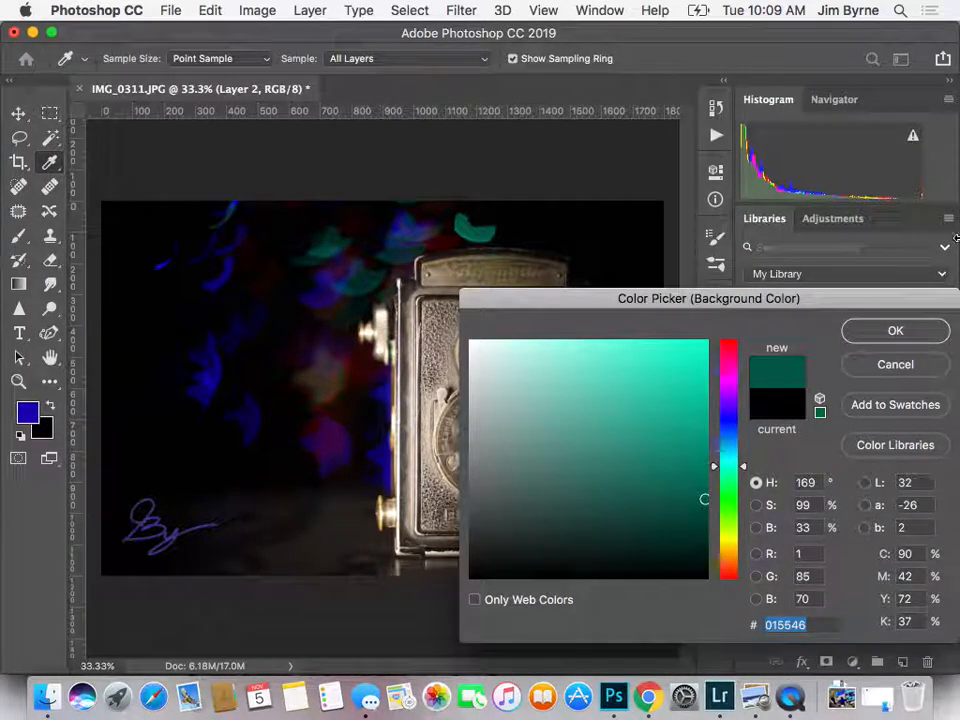
click(895, 331)
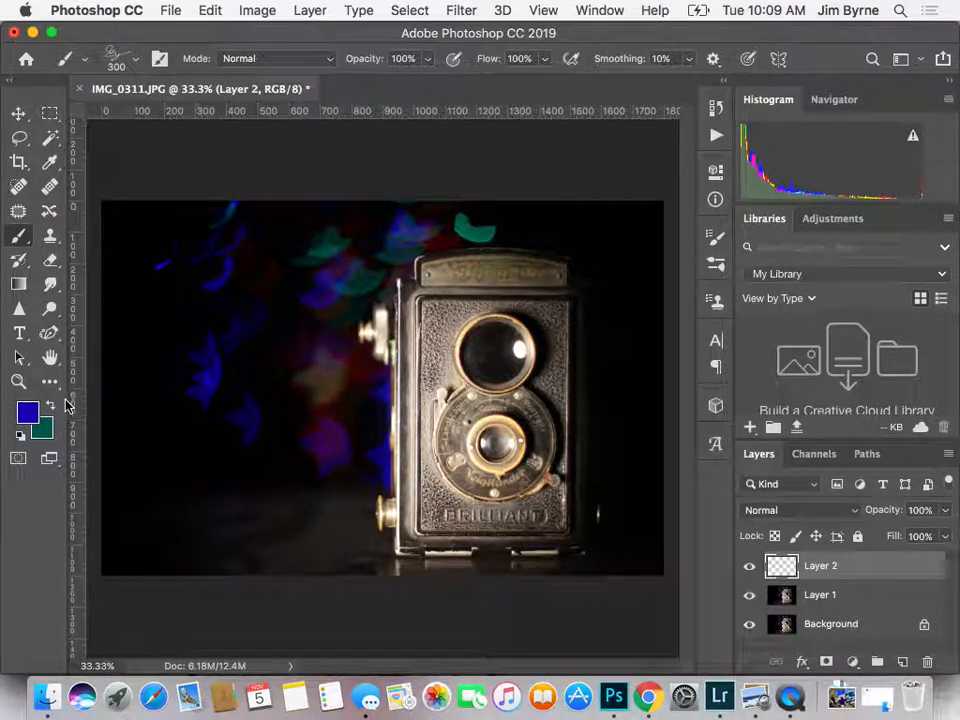
Step: Stamp the signature in the lower-left corner with the green swapped to the foreground, and give its layer a drop shadow
click(50, 404)
click(148, 527)
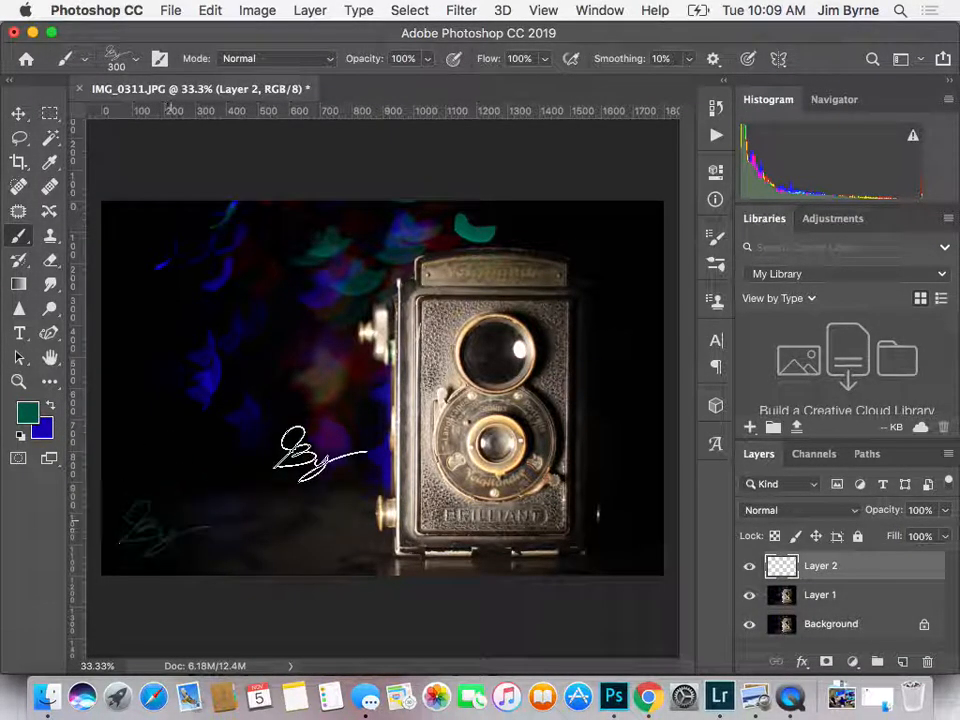
double_click(894, 566)
click(247, 535)
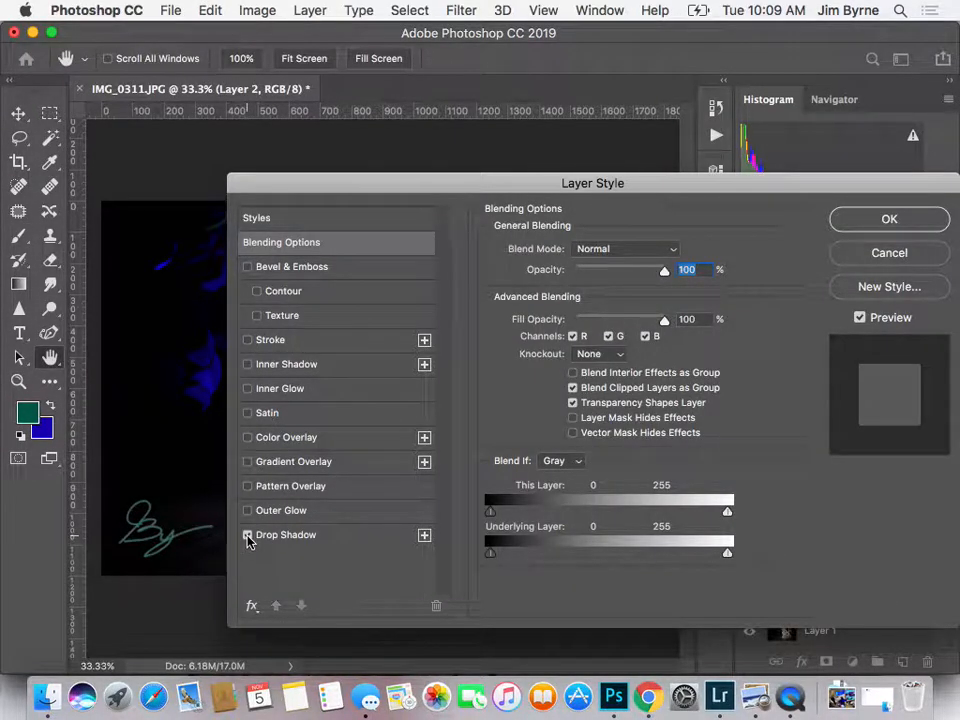
click(917, 217)
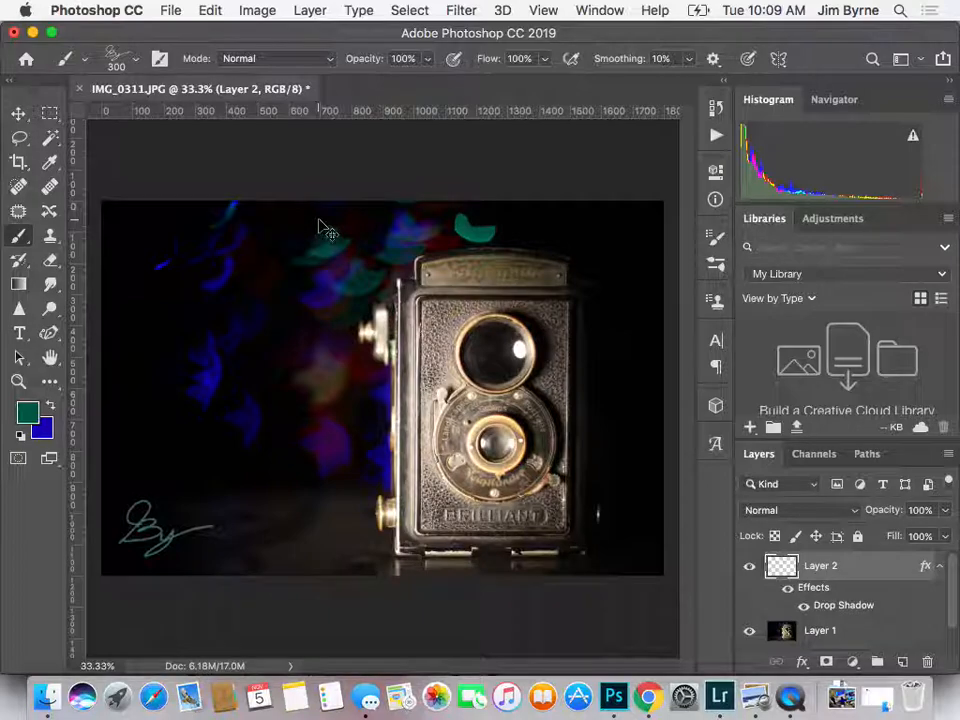
Step: Save a JPEG copy to the Desktop named BOCA_ plus the photographer's surname, at Maximum quality 12 in Progressive format
key(super+shift+s)
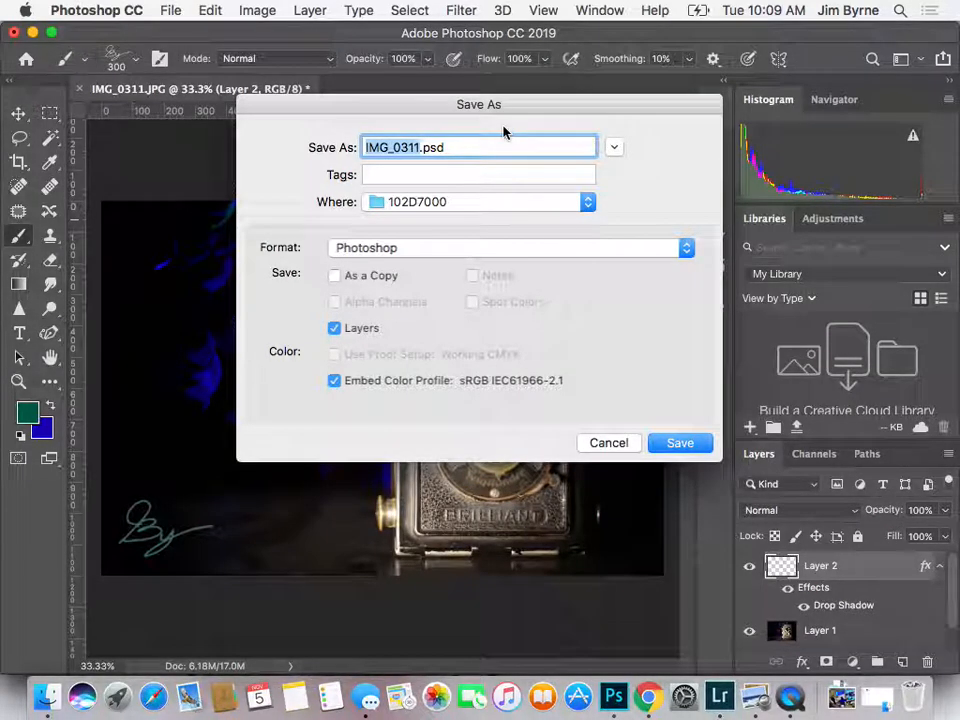
text(B)
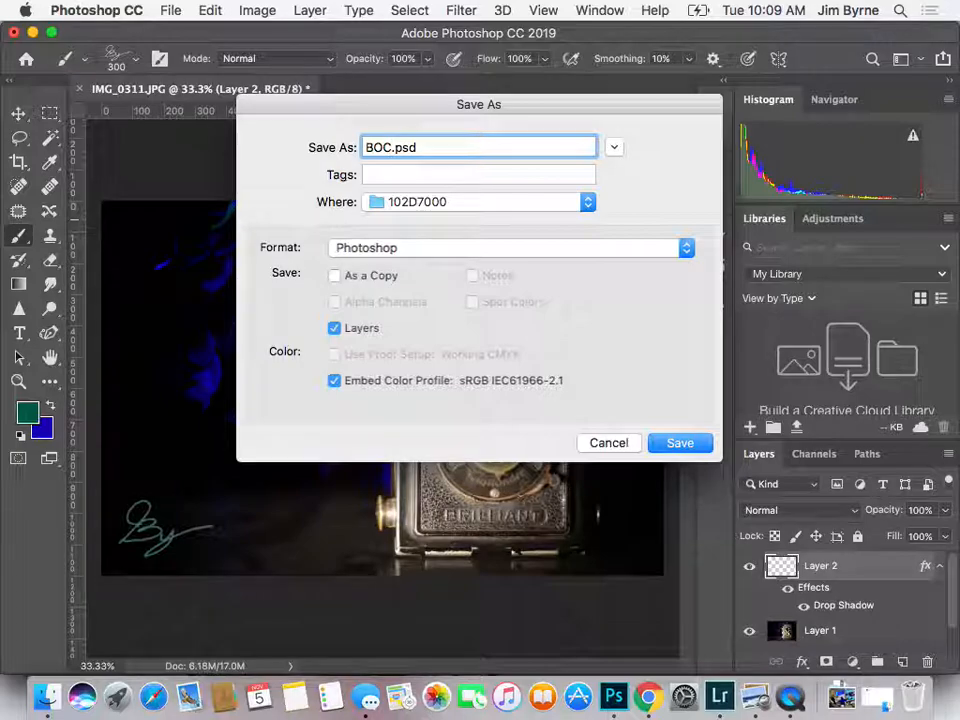
text(OCA_BYrne)
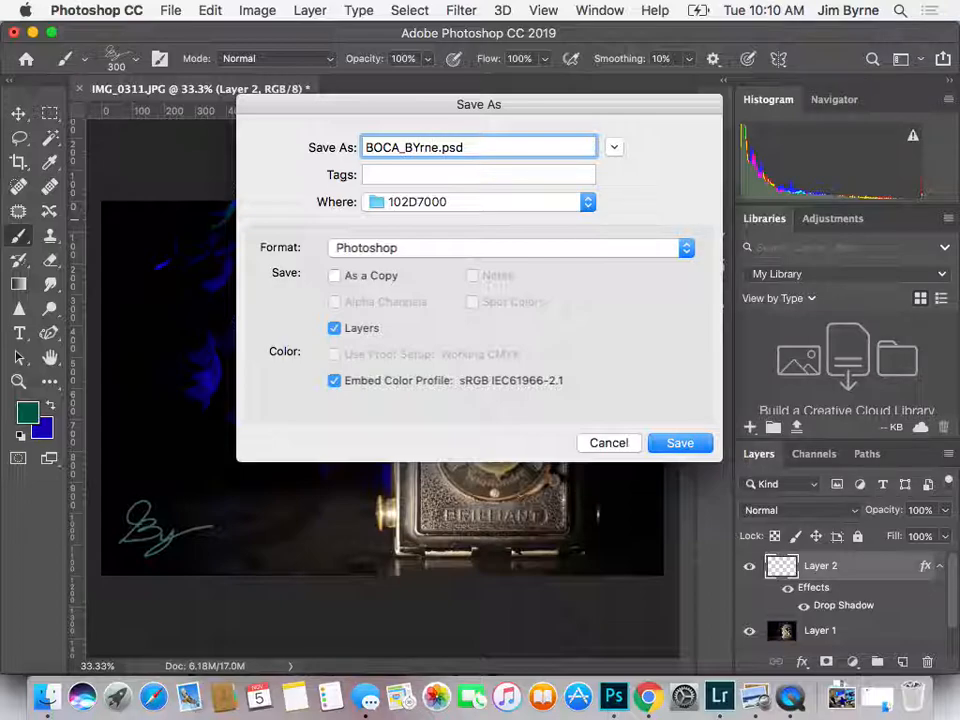
key(BackSpace)
text(yr)
click(546, 248)
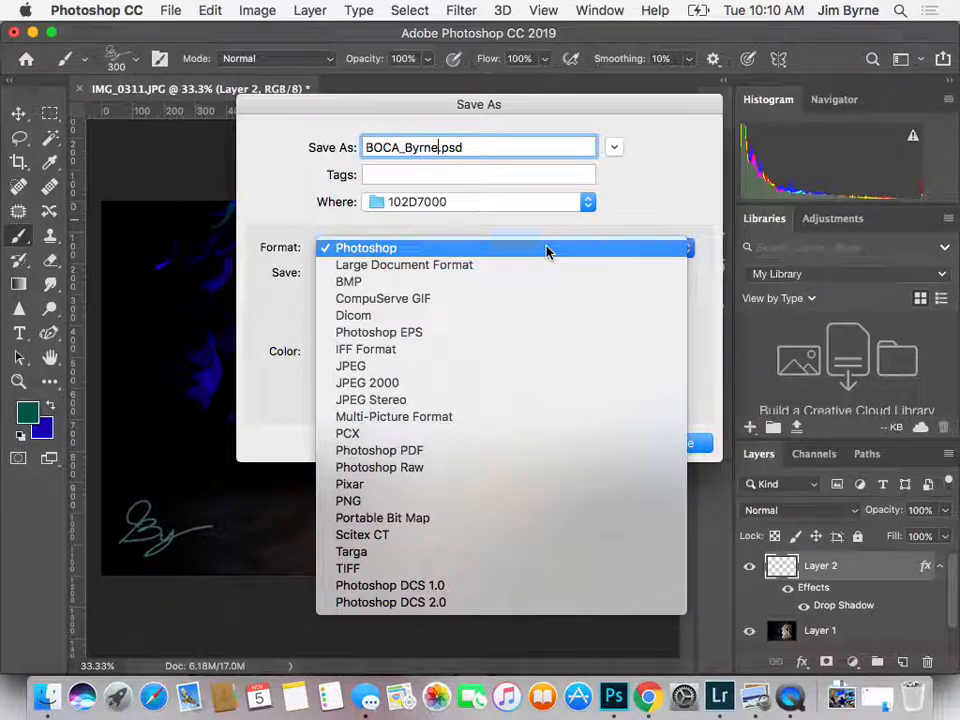
click(391, 367)
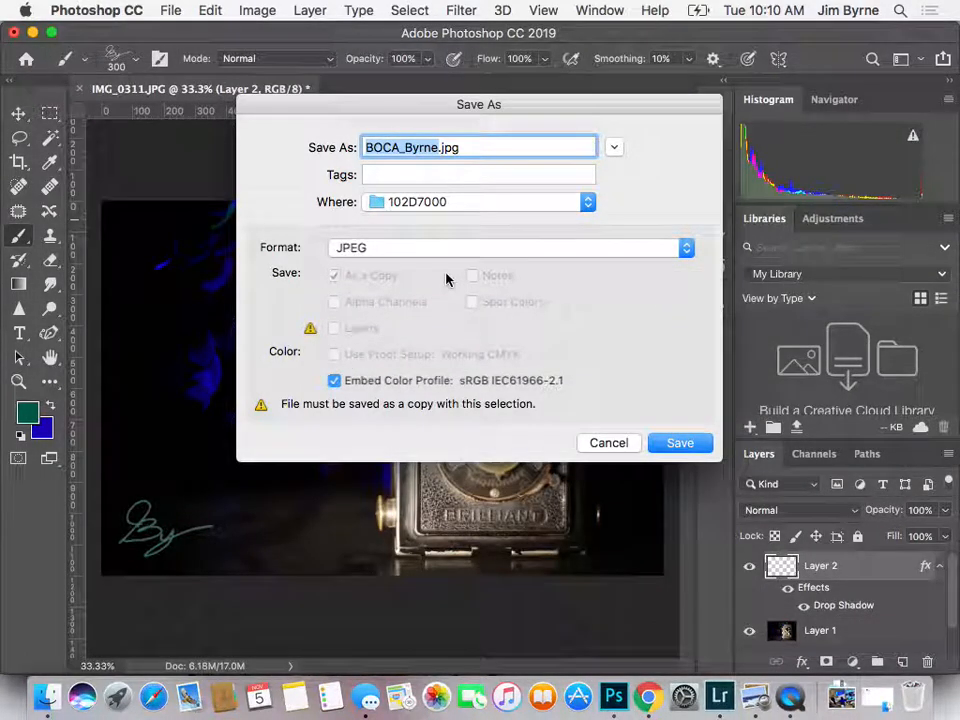
click(586, 202)
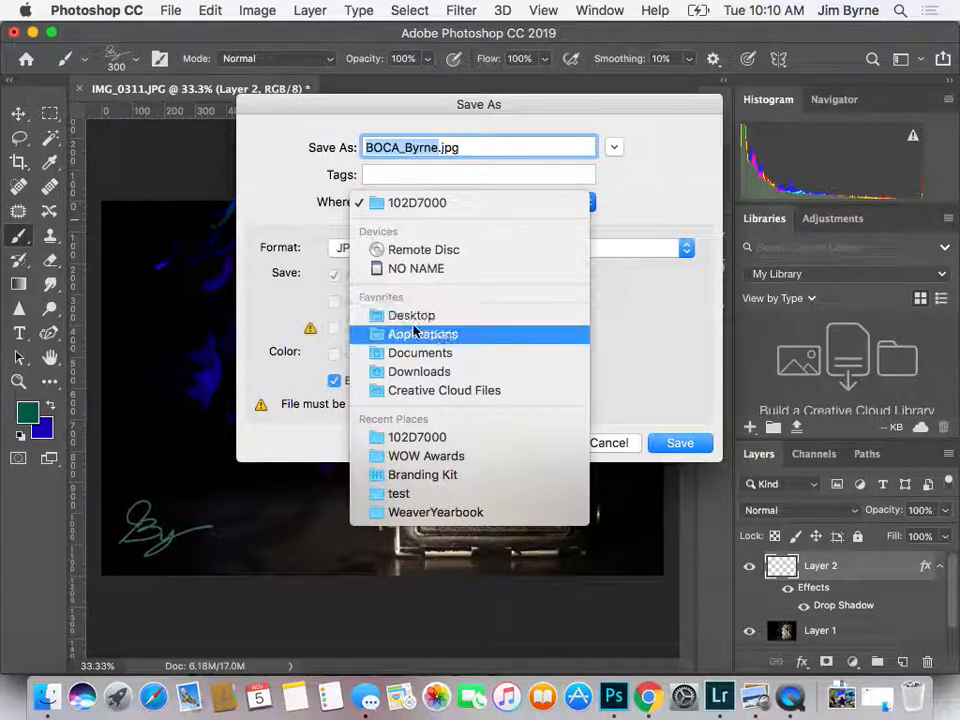
click(416, 315)
click(690, 445)
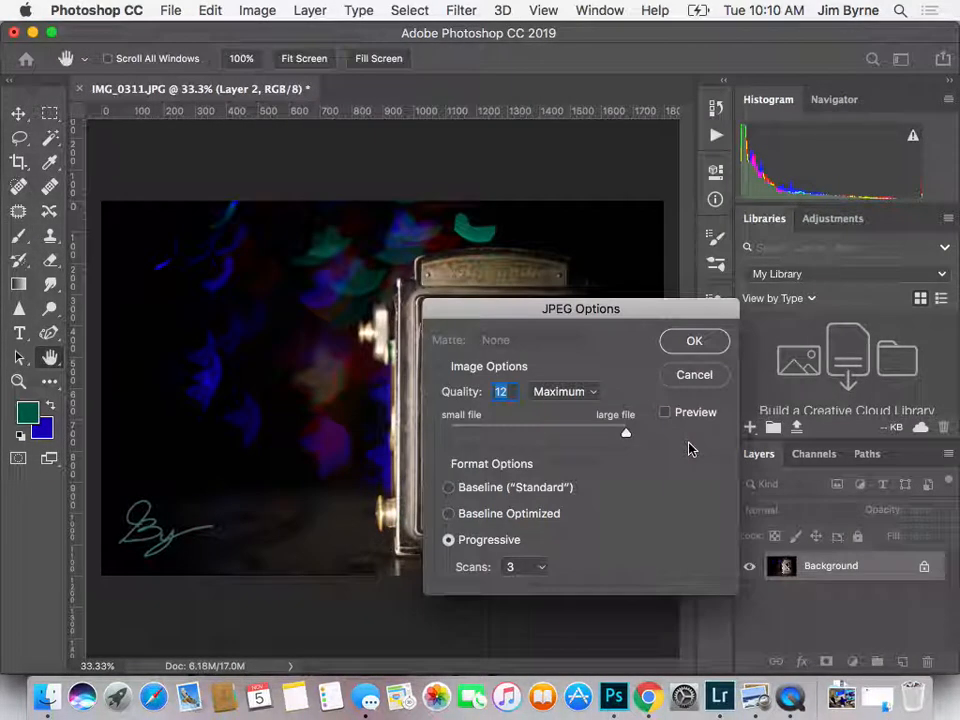
click(692, 340)
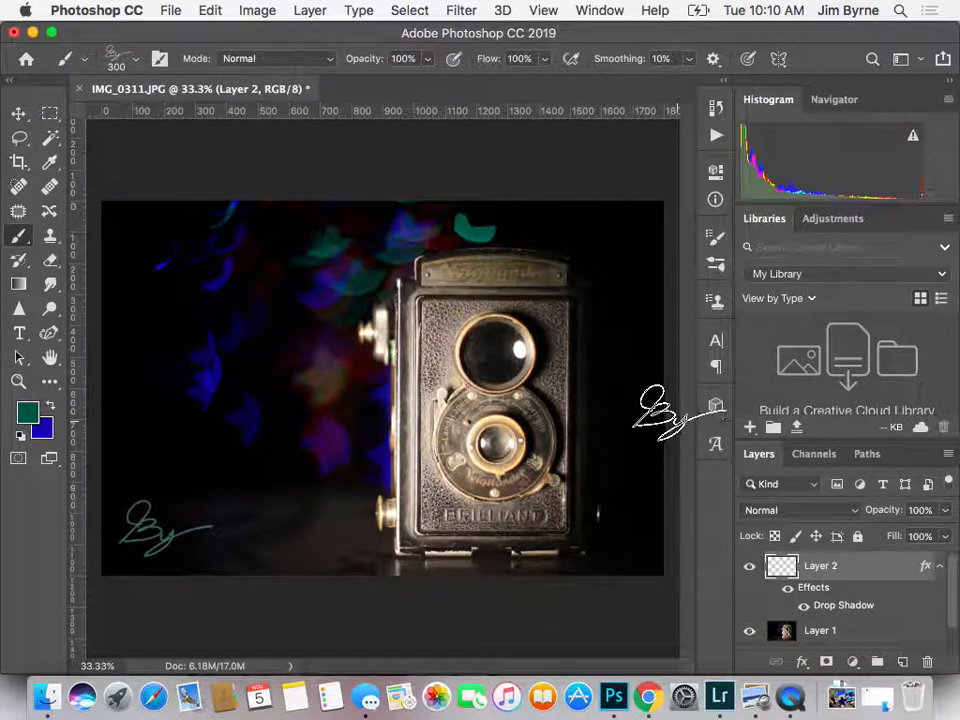
Step: Recolor Layer 1 with Hue/Saturation, setting hue to -155, saturation to +25 and lightness to -6
click(877, 632)
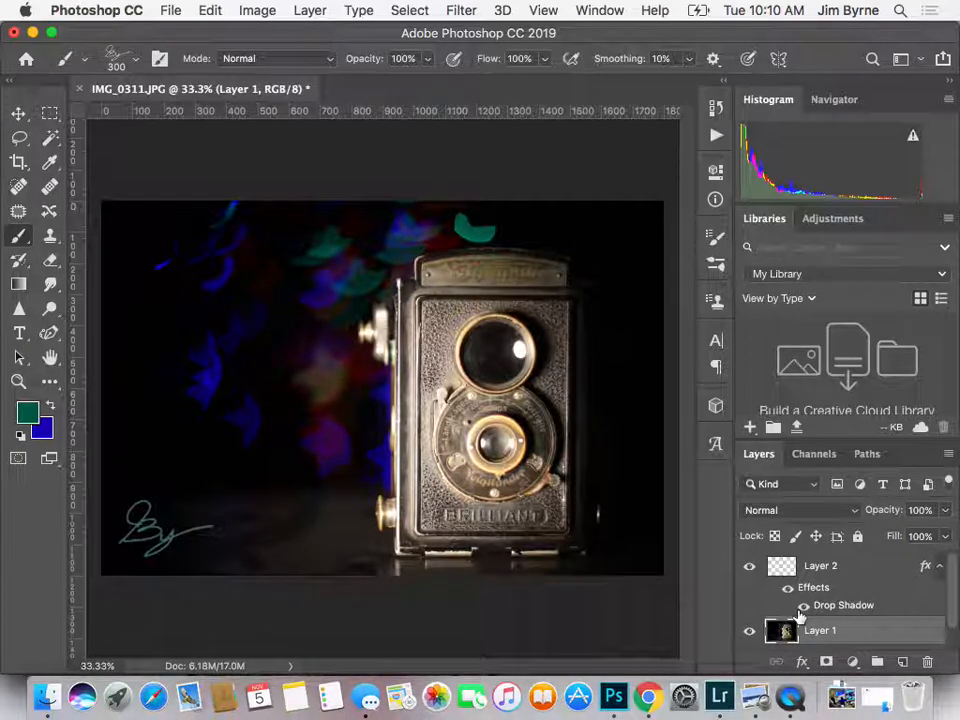
key(super+u)
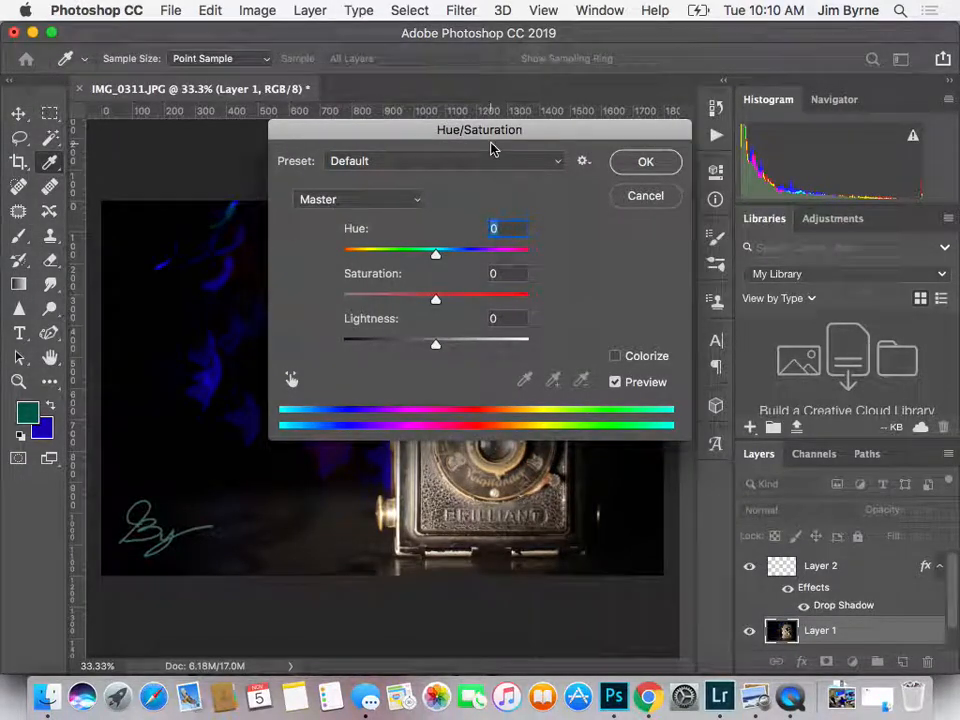
drag(508, 131, 784, 43)
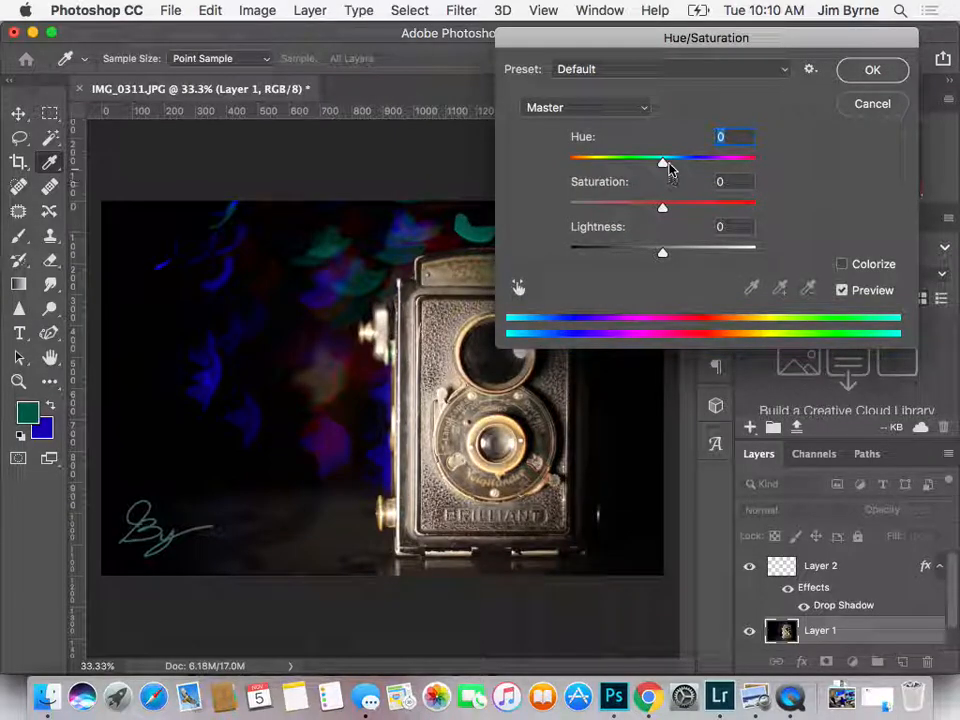
drag(663, 165, 570, 165)
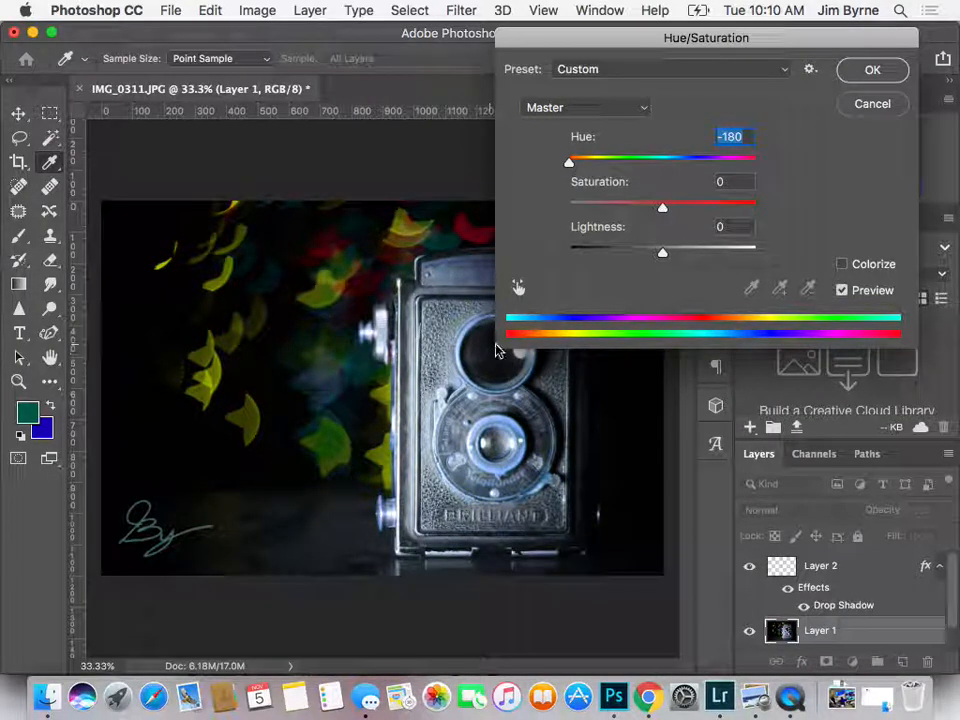
drag(664, 36, 755, 110)
mouse_move(666, 217)
mouse_down()
mouse_move(855, 214)
mouse_move(627, 208)
mouse_move(692, 222)
mouse_move(673, 227)
mouse_up()
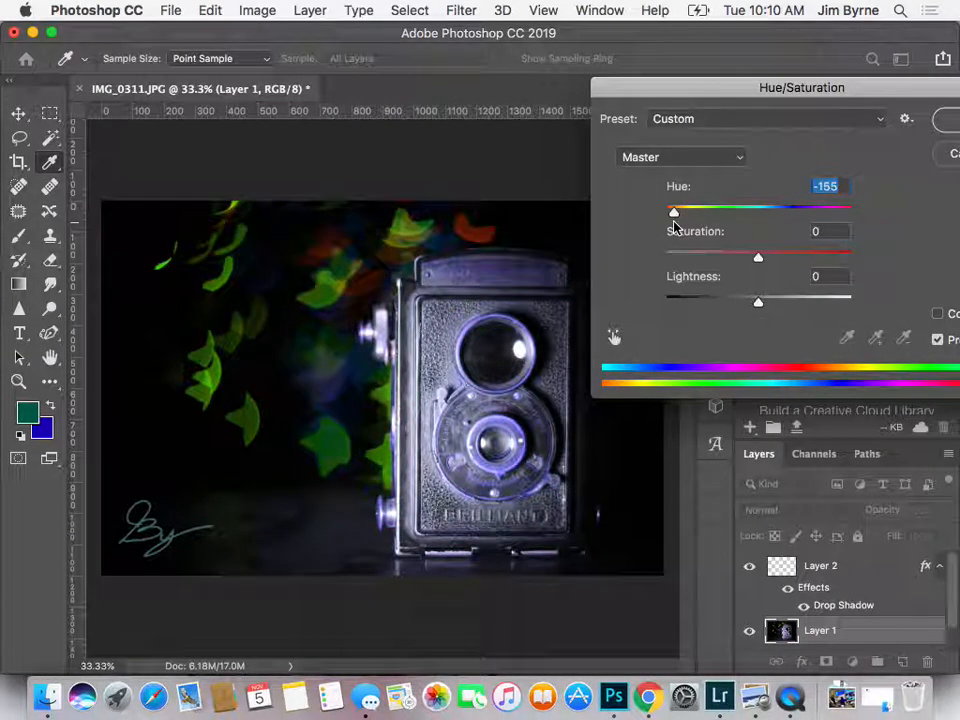
drag(757, 258, 783, 262)
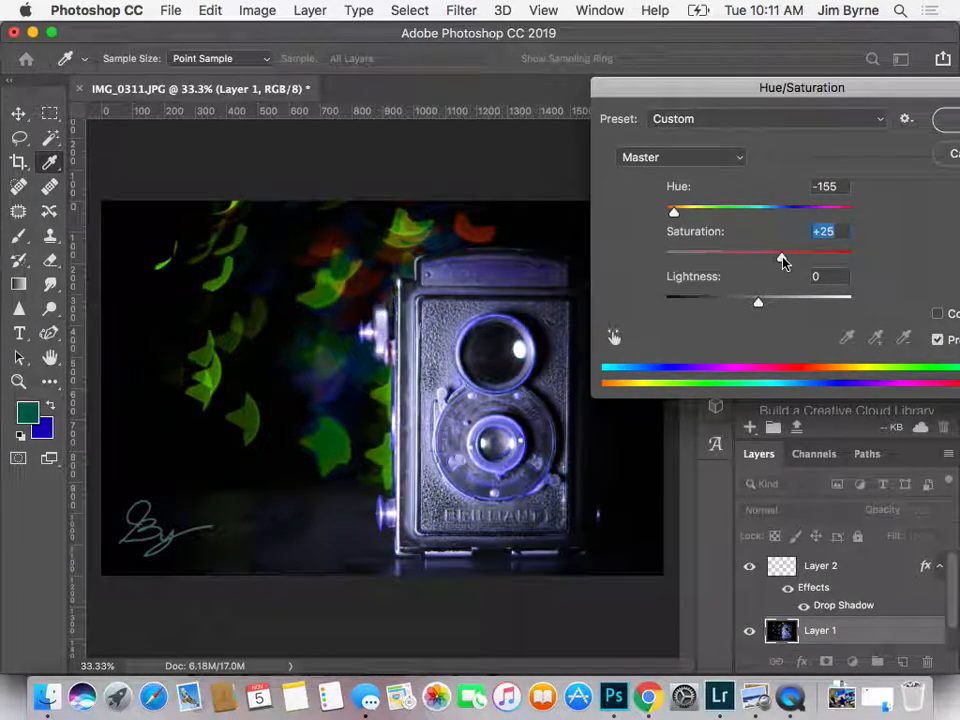
mouse_move(758, 306)
mouse_down()
mouse_move(789, 304)
mouse_move(720, 304)
mouse_move(755, 307)
mouse_up()
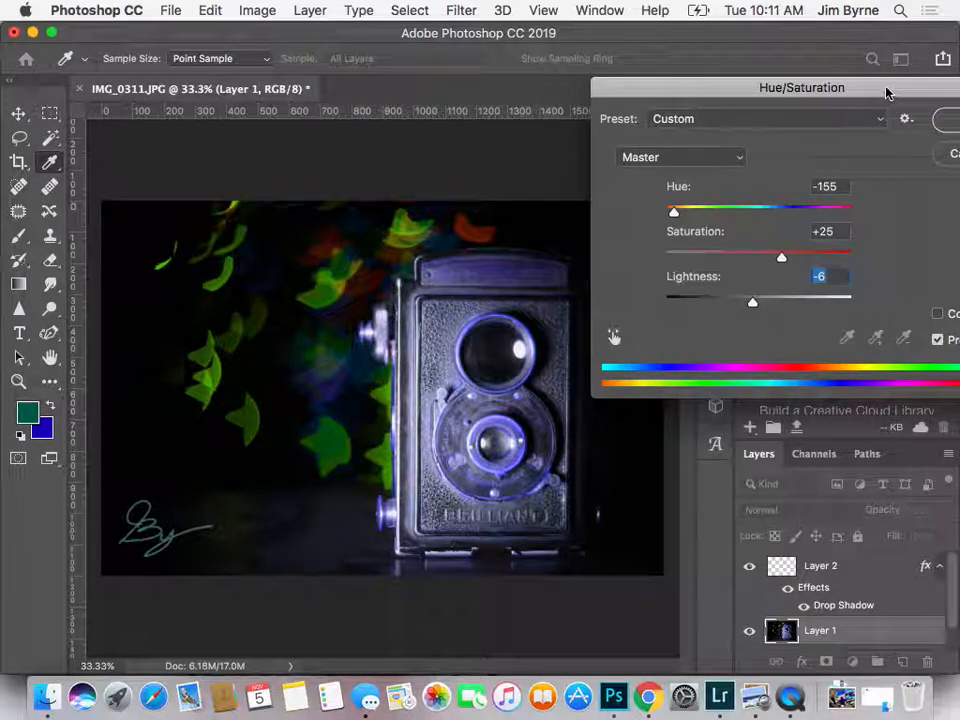
drag(882, 90, 755, 92)
click(844, 120)
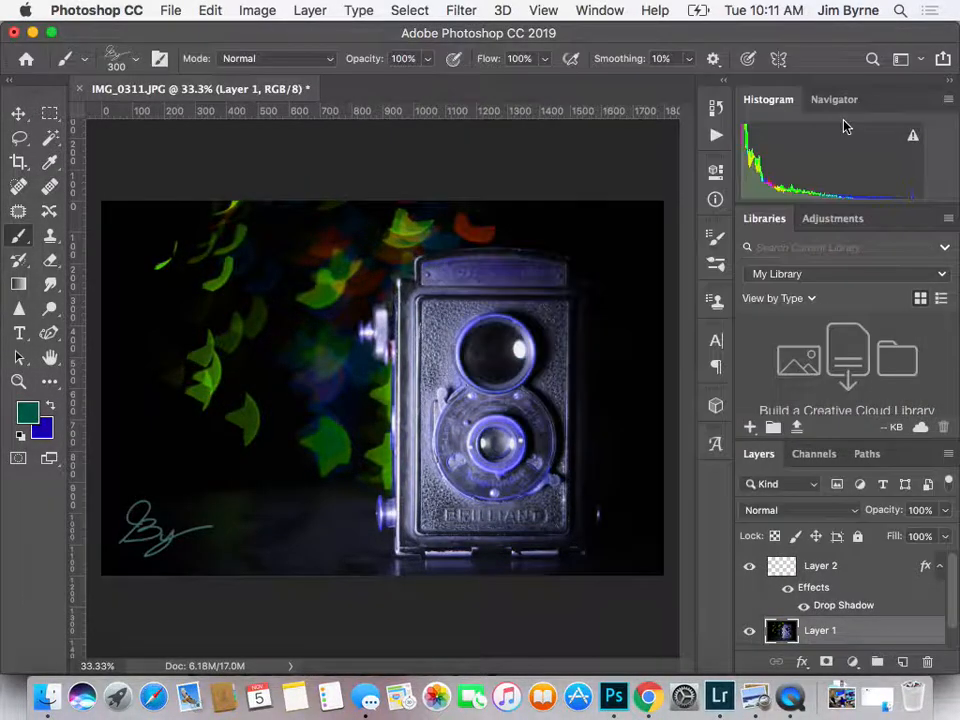
Step: Save the recolored version as a JPEG copy in the 102D7000 folder, named GOBO_ plus the photographer's surname and V2
click(171, 12)
click(220, 204)
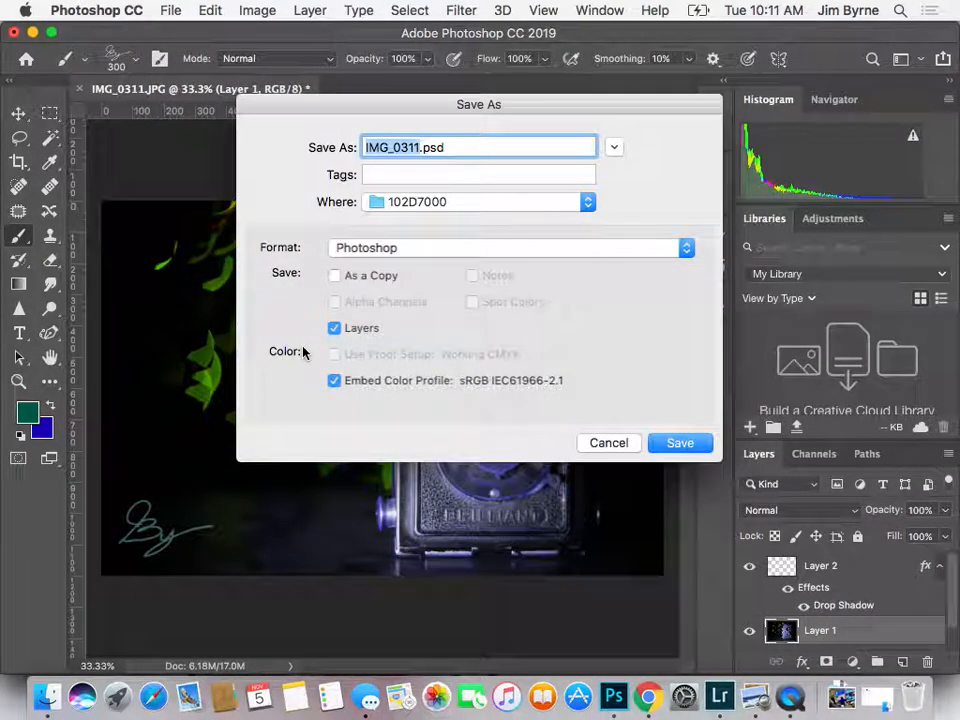
text(GOBO)
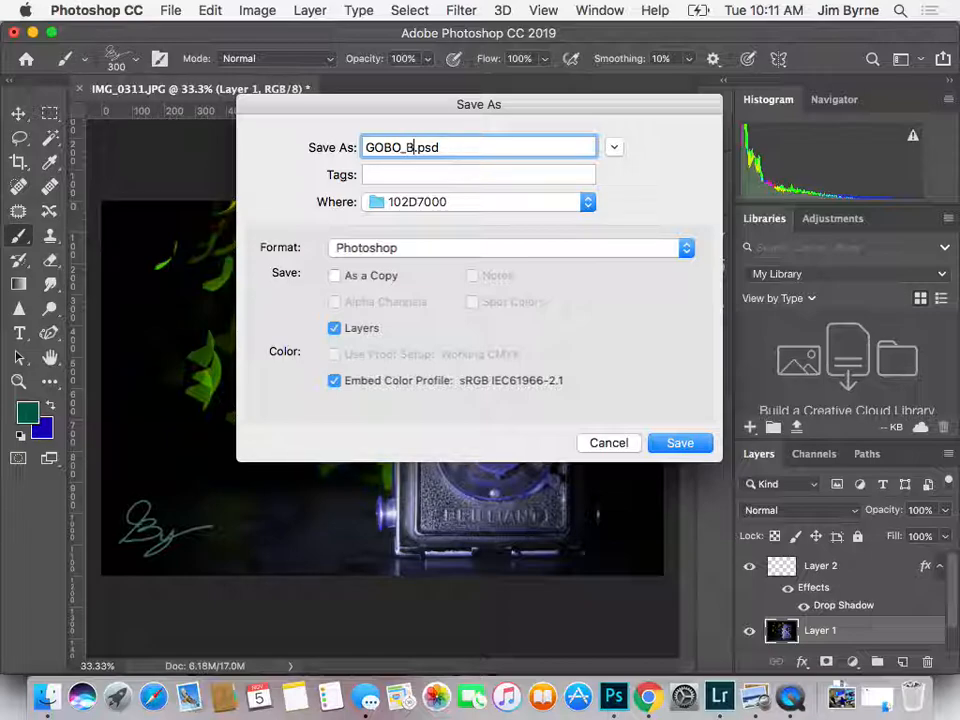
text(rneV2)
click(484, 248)
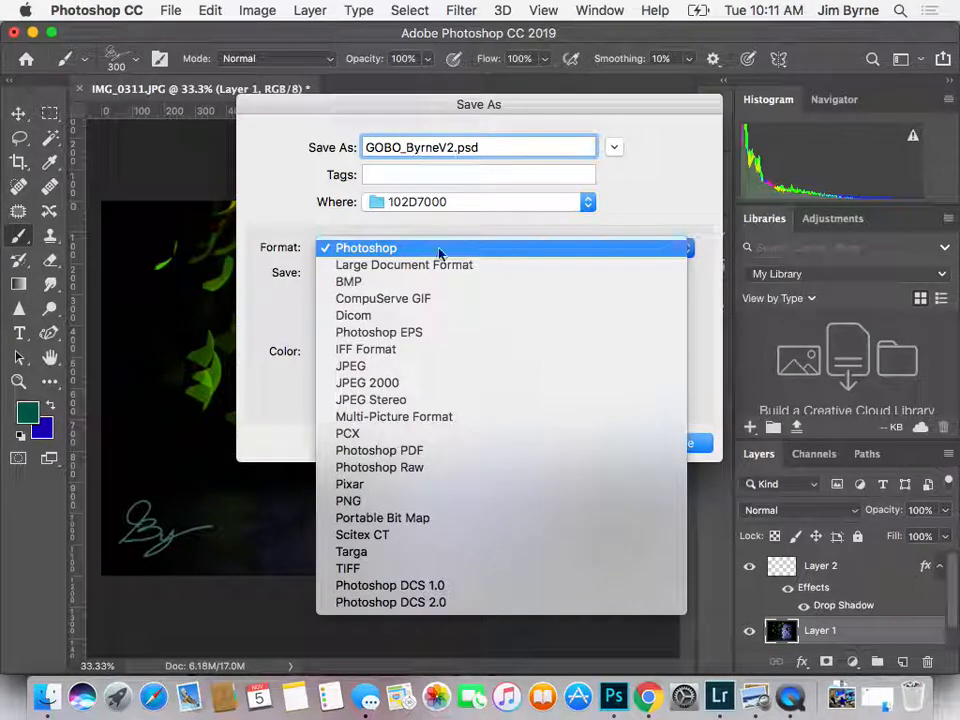
click(396, 366)
click(678, 443)
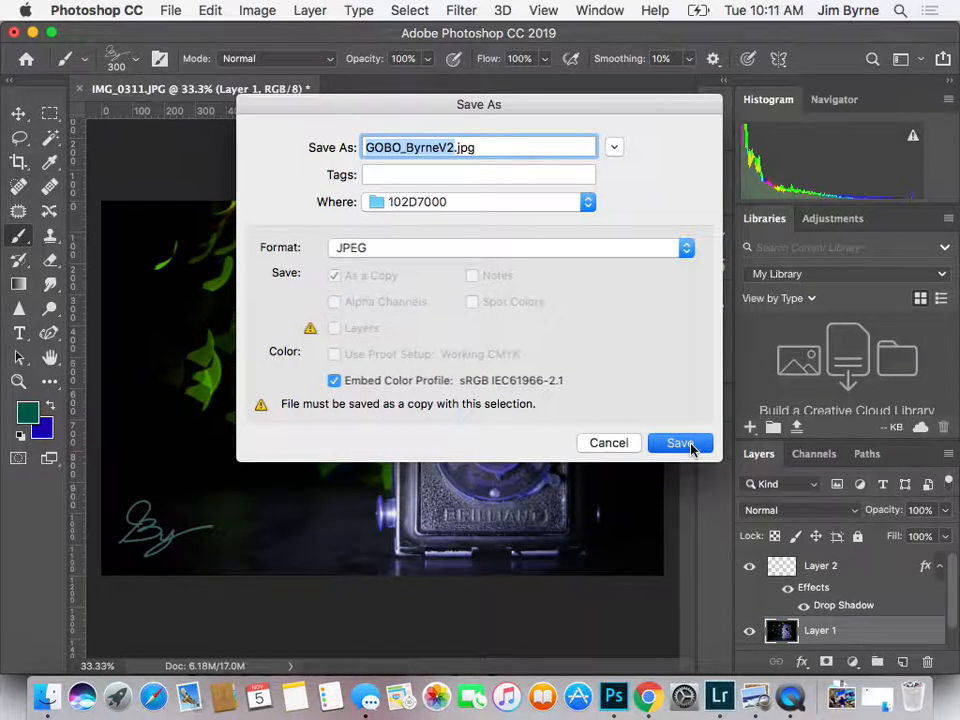
click(695, 350)
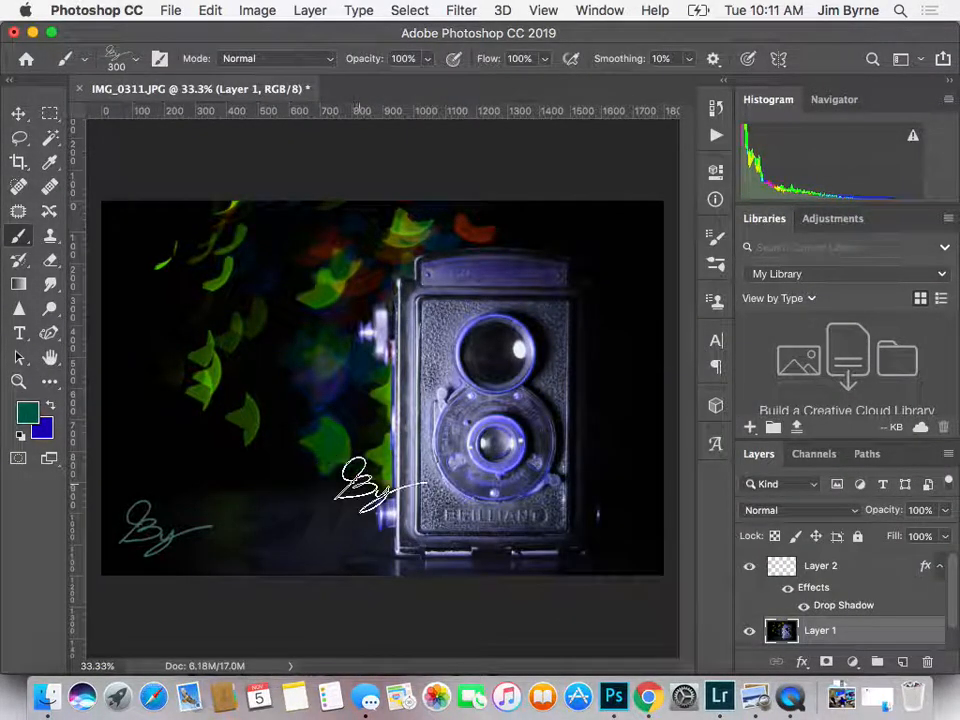
Step: Minimize the open windows and cancel Lightroom's import to reach the desktop, and open the saved BOCA JPEG in Preview
click(33, 32)
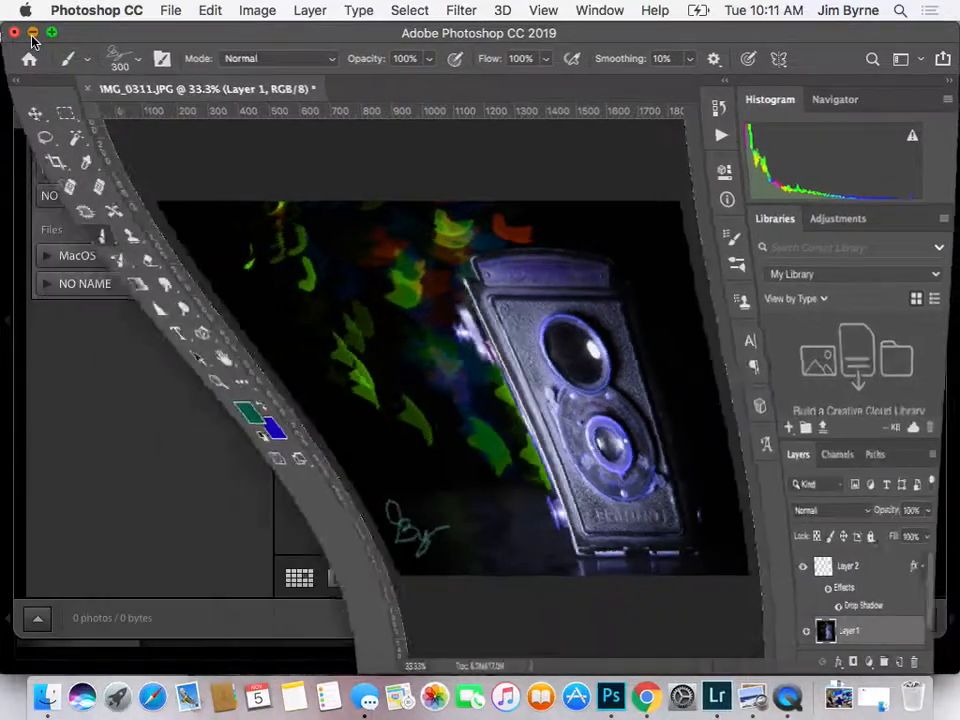
click(750, 624)
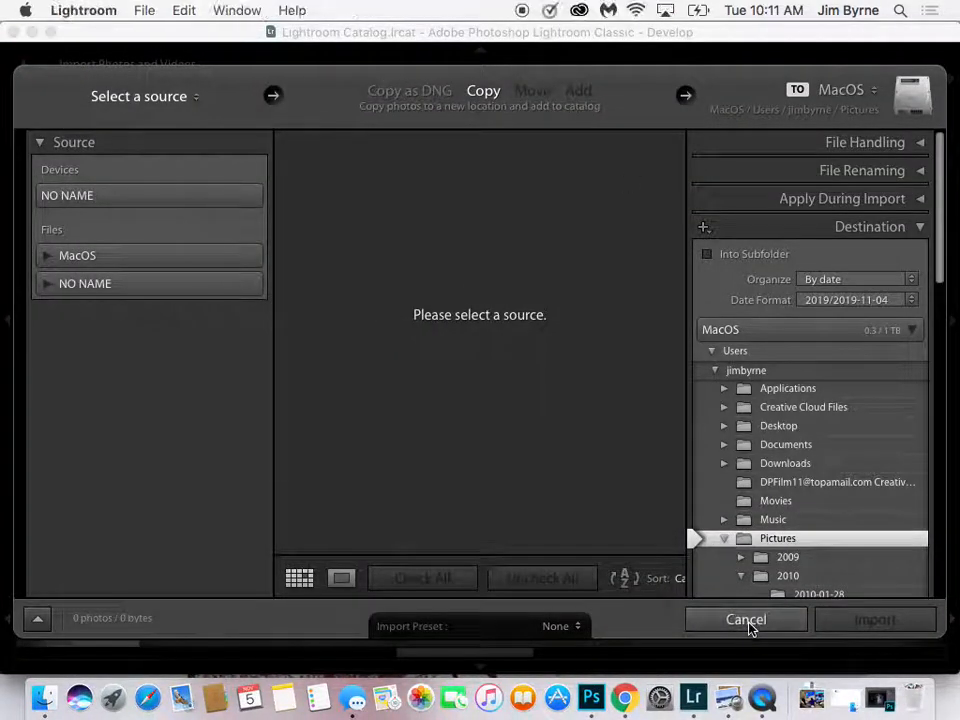
click(33, 33)
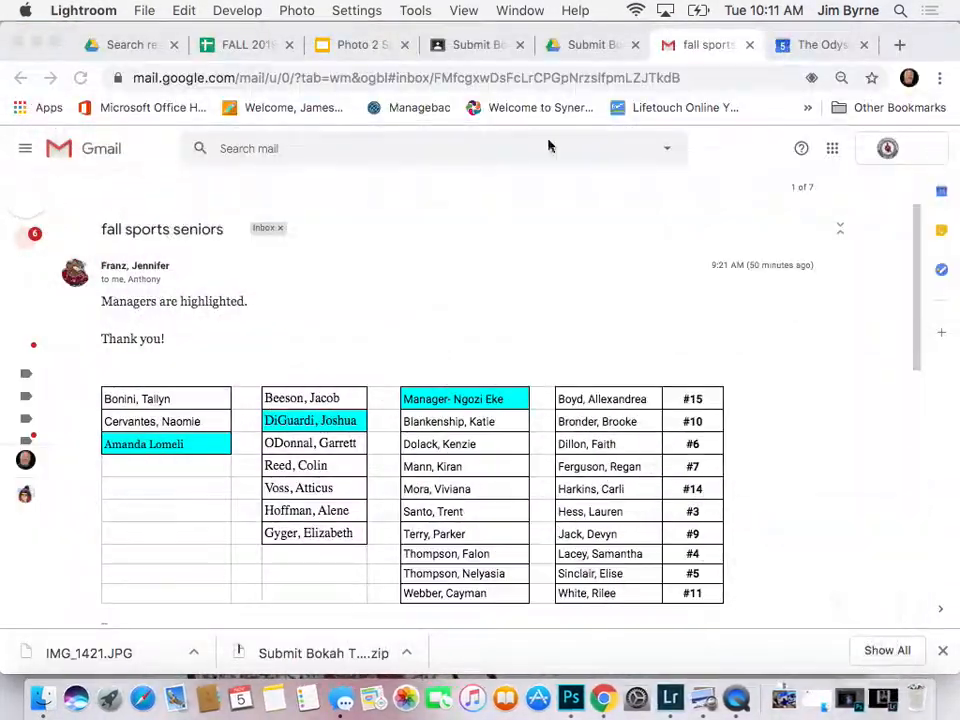
click(36, 44)
click(34, 31)
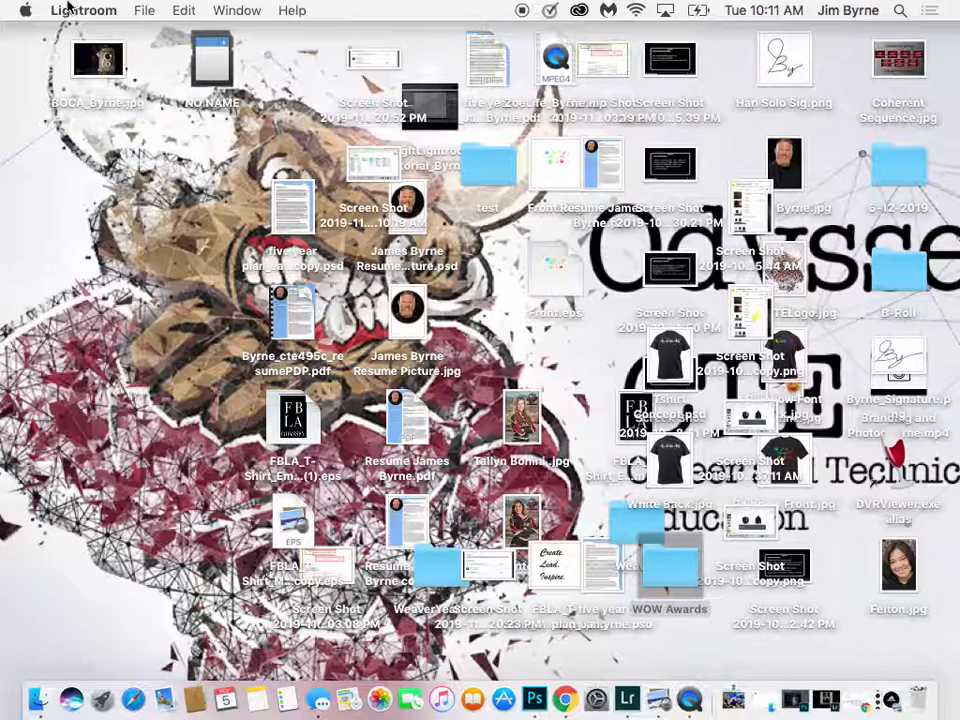
click(104, 74)
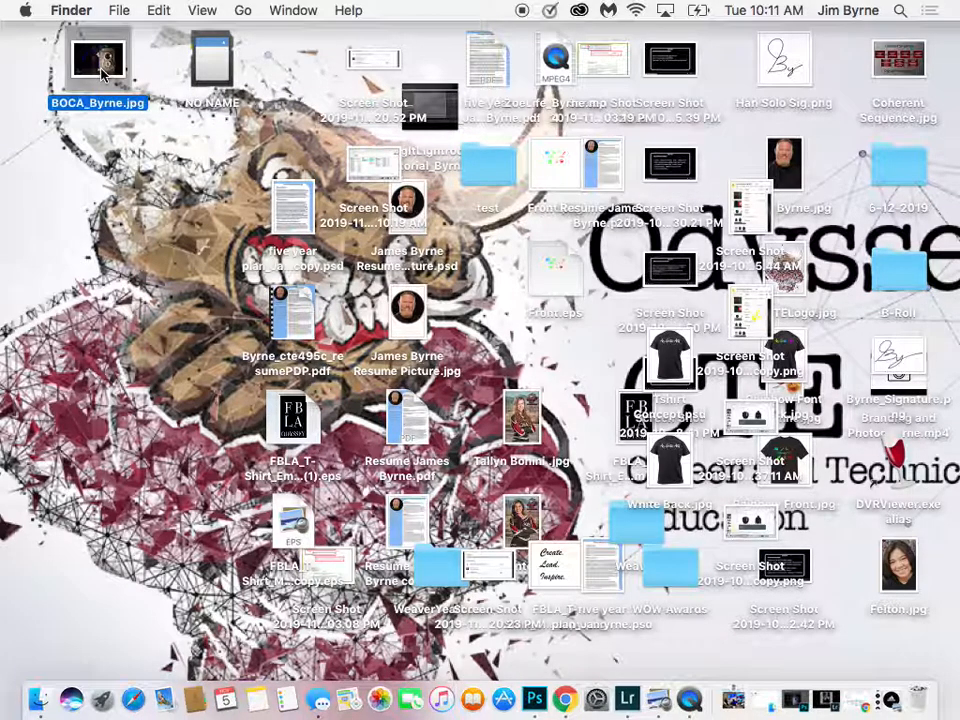
double_click(104, 74)
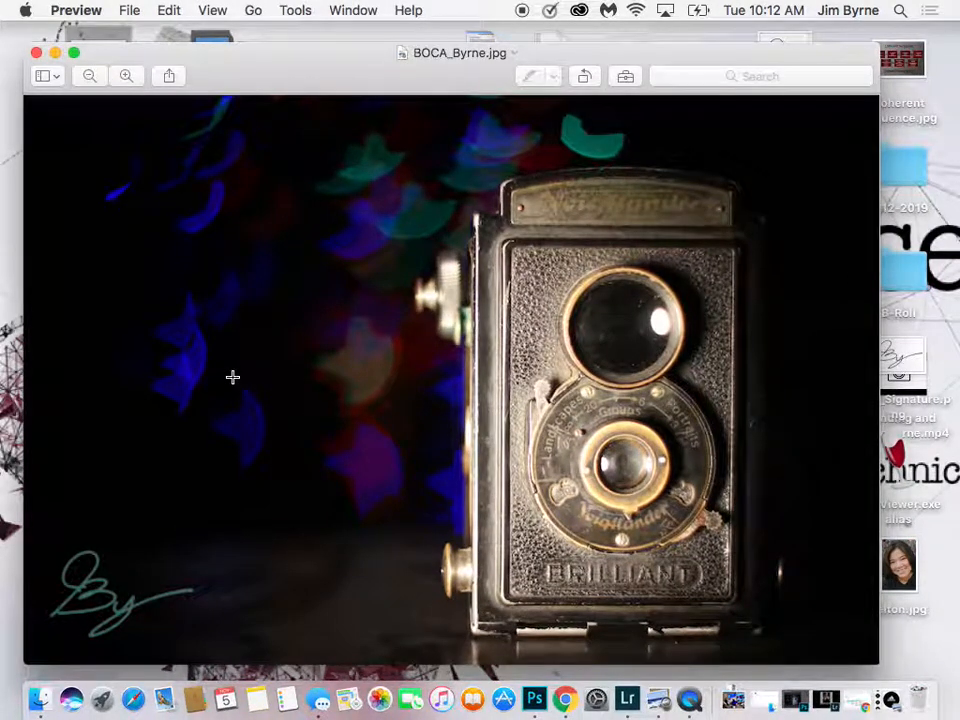